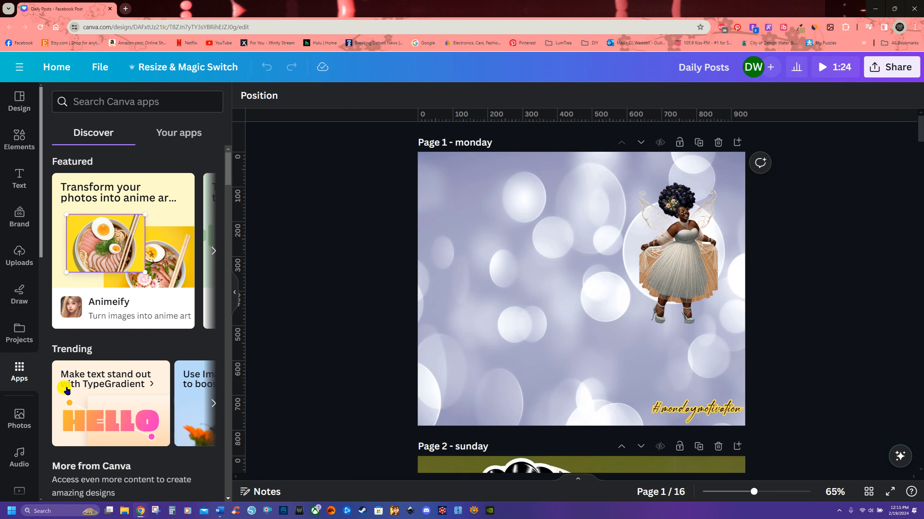
Step: Open the TypeGradient app by searching the Canva apps for "type"
{"action": "left_click", "coordinate": [103, 389]}
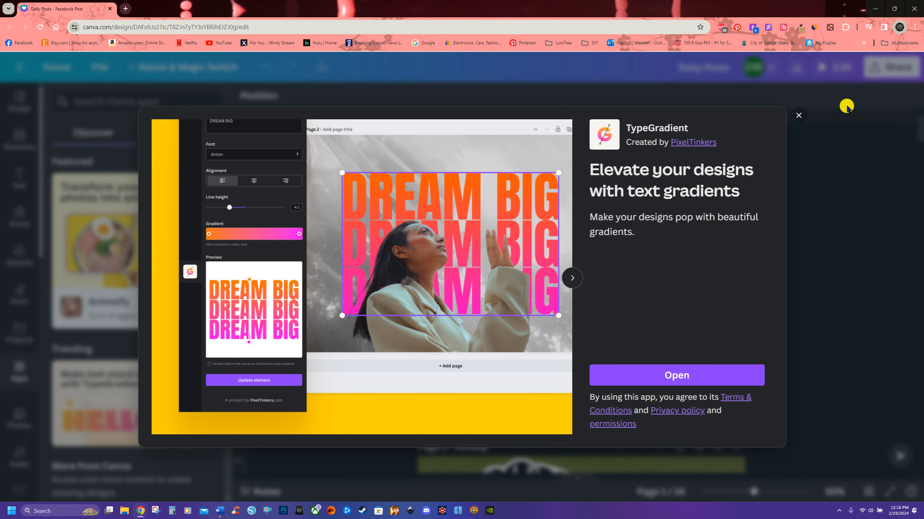
{"action": "left_click", "coordinate": [796, 111]}
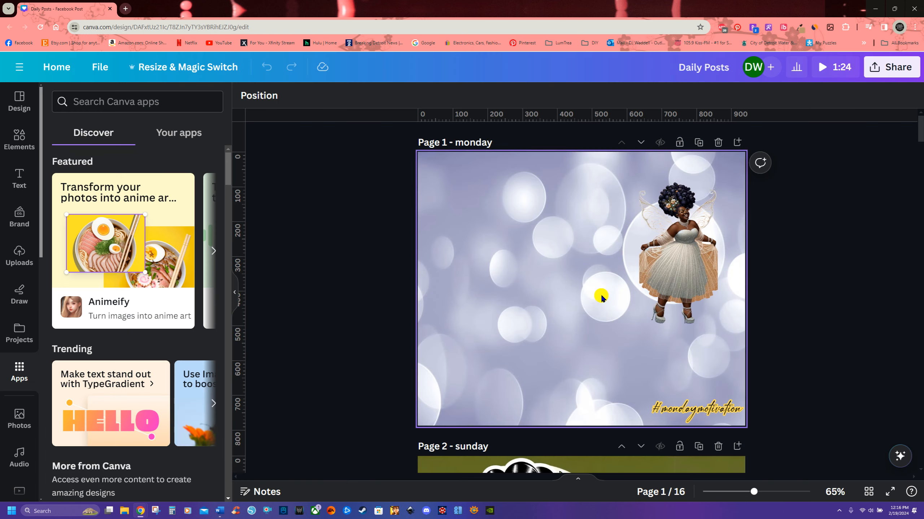
{"action": "left_click", "coordinate": [78, 100]}
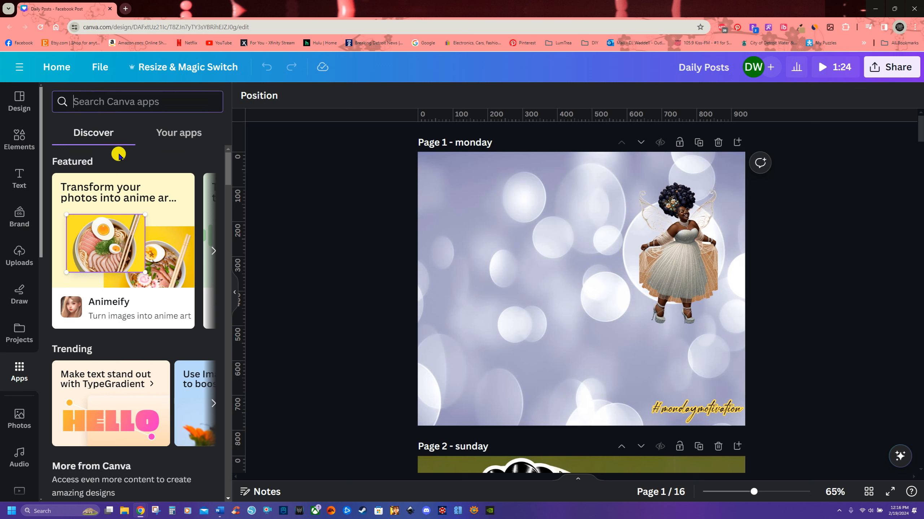
{"action": "type", "text": "type"}
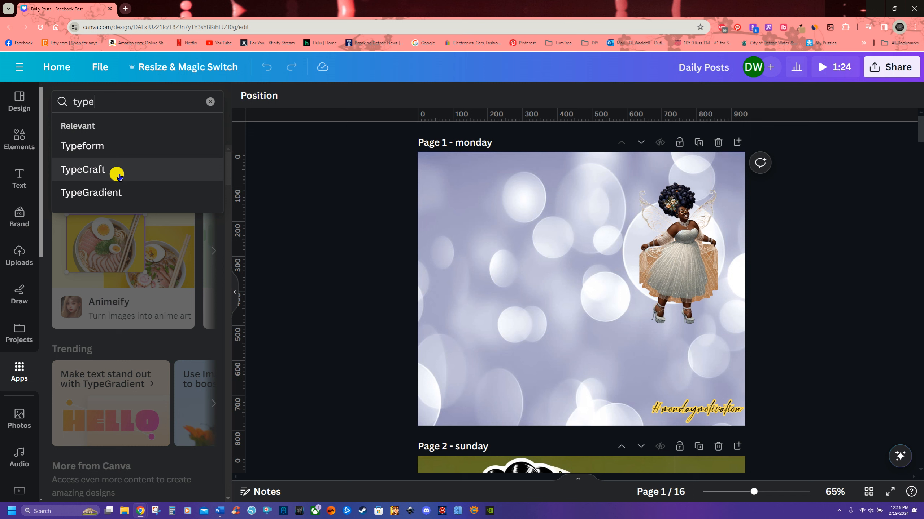
{"action": "left_click", "coordinate": [94, 192]}
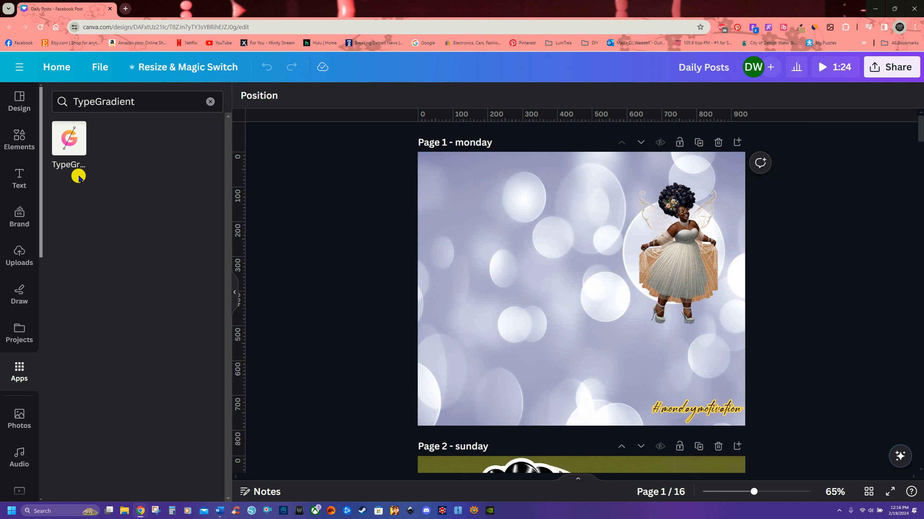
{"action": "left_click", "coordinate": [71, 143]}
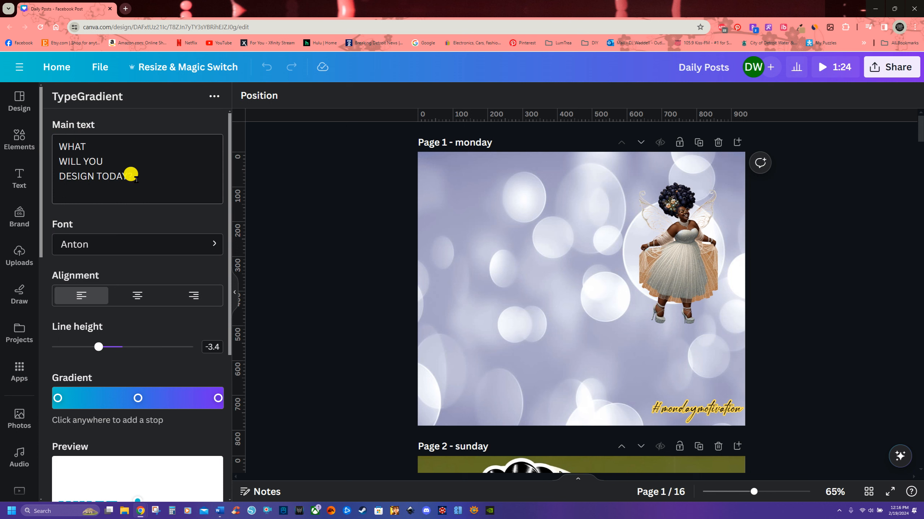
Step: Select the main text and review the TypeGradient settings and preview
{"action": "left_click_drag", "start_coordinate": [129, 176], "coordinate": [59, 146]}
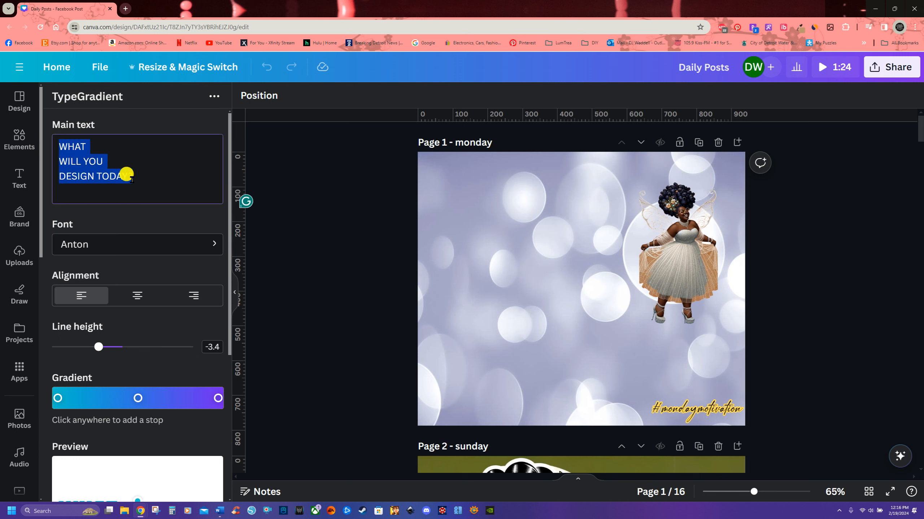
{"action": "scroll", "coordinate": [134, 255], "scroll_direction": "down", "scroll_amount": 5}
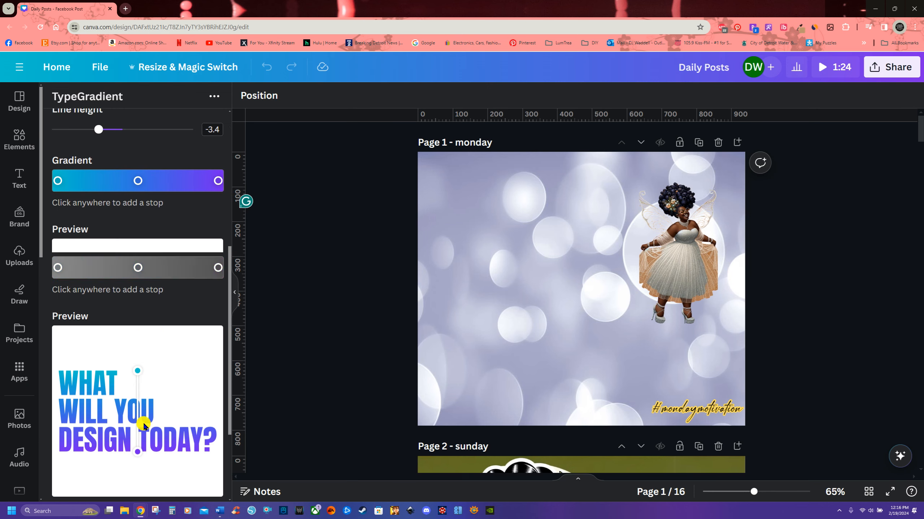
{"action": "scroll", "coordinate": [116, 386], "scroll_direction": "up", "scroll_amount": 5}
{"action": "scroll", "coordinate": [116, 386], "scroll_direction": "down", "scroll_amount": 4}
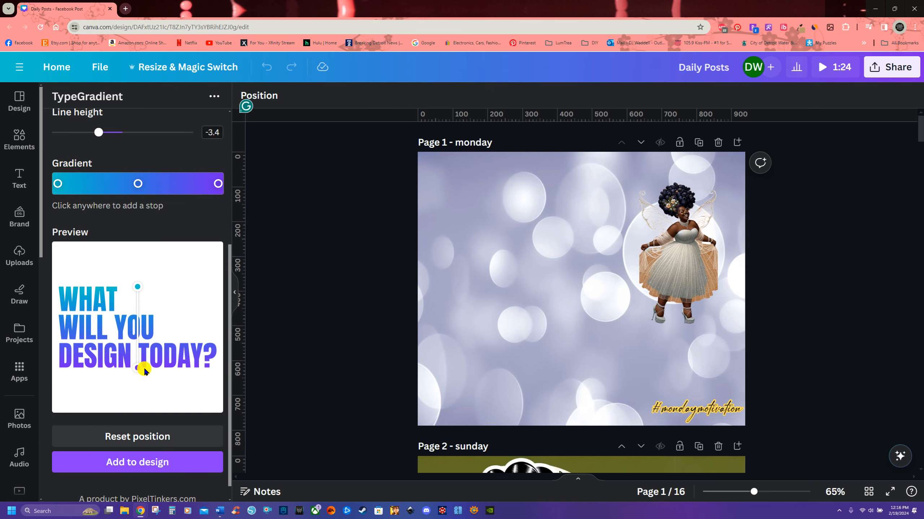
{"action": "scroll", "coordinate": [123, 247], "scroll_direction": "up", "scroll_amount": 4}
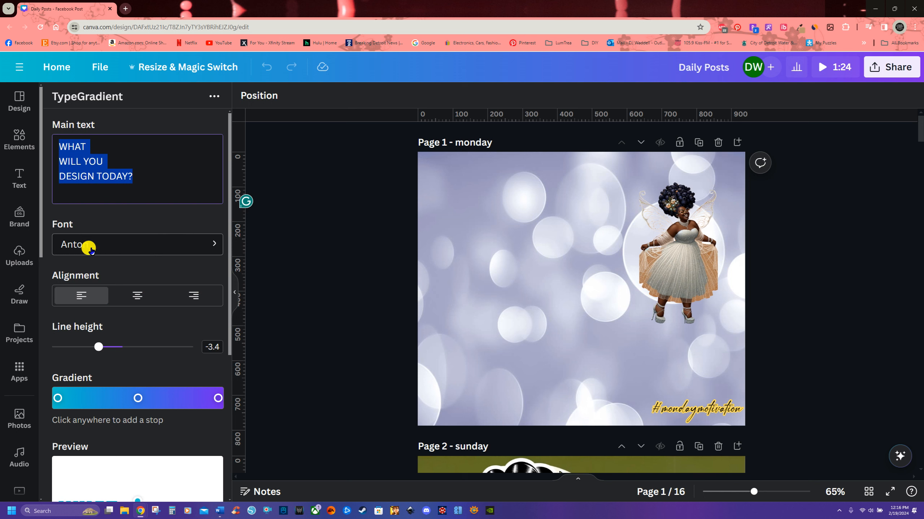
Step: Browse the TypeGradient font list and return to the main settings without changing the font
{"action": "left_click", "coordinate": [205, 244]}
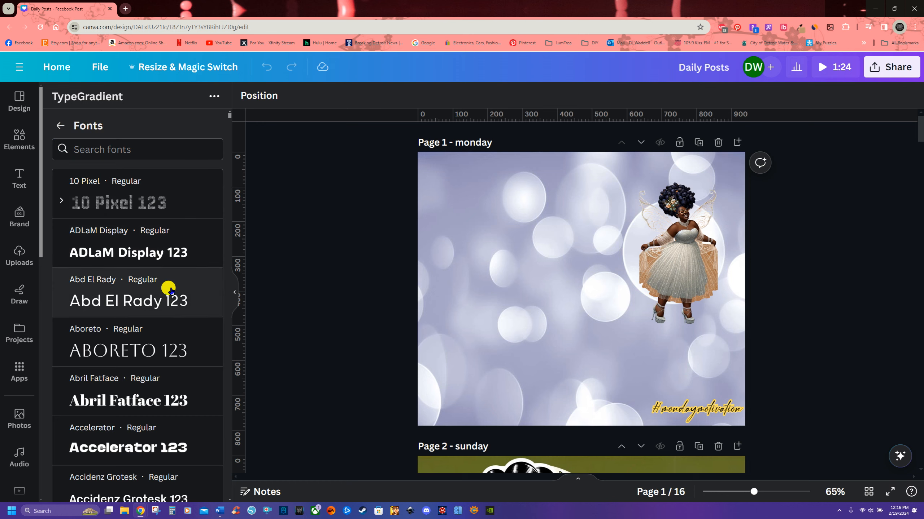
{"action": "scroll", "coordinate": [170, 290], "scroll_direction": "down", "scroll_amount": 15}
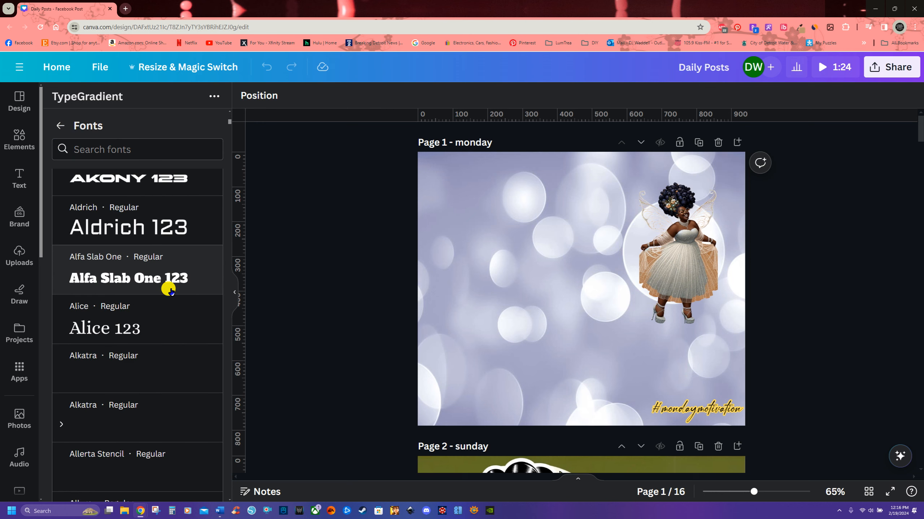
{"action": "scroll", "coordinate": [170, 290], "scroll_direction": "down", "scroll_amount": 15}
{"action": "scroll", "coordinate": [171, 291], "scroll_direction": "down", "scroll_amount": 2}
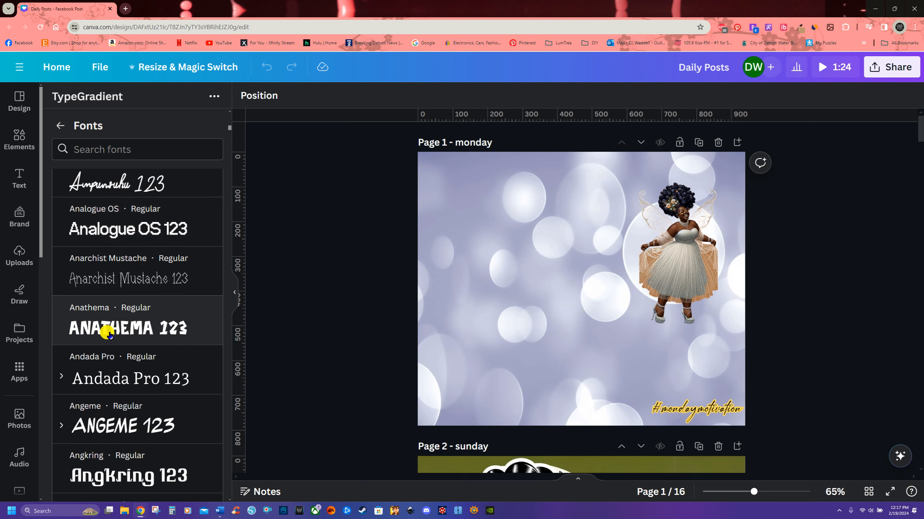
{"action": "scroll", "coordinate": [140, 329], "scroll_direction": "down", "scroll_amount": 8}
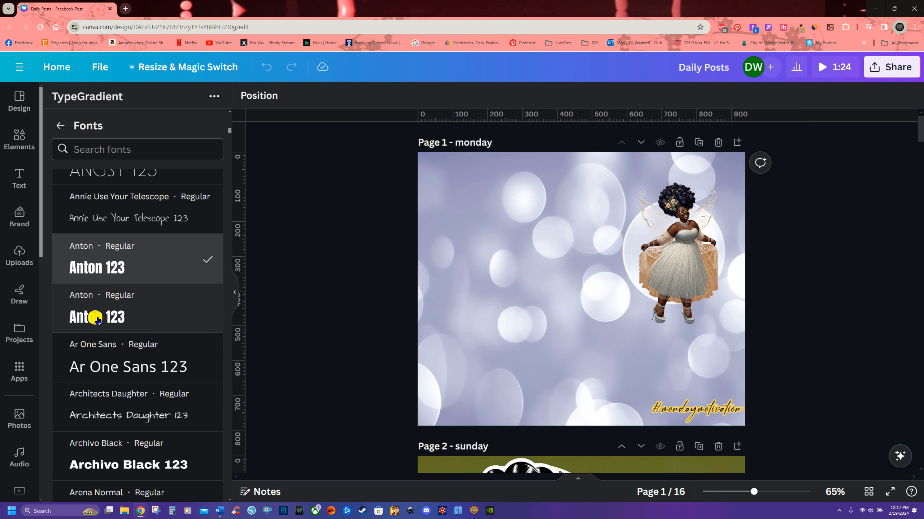
{"action": "scroll", "coordinate": [84, 315], "scroll_direction": "down", "scroll_amount": 5}
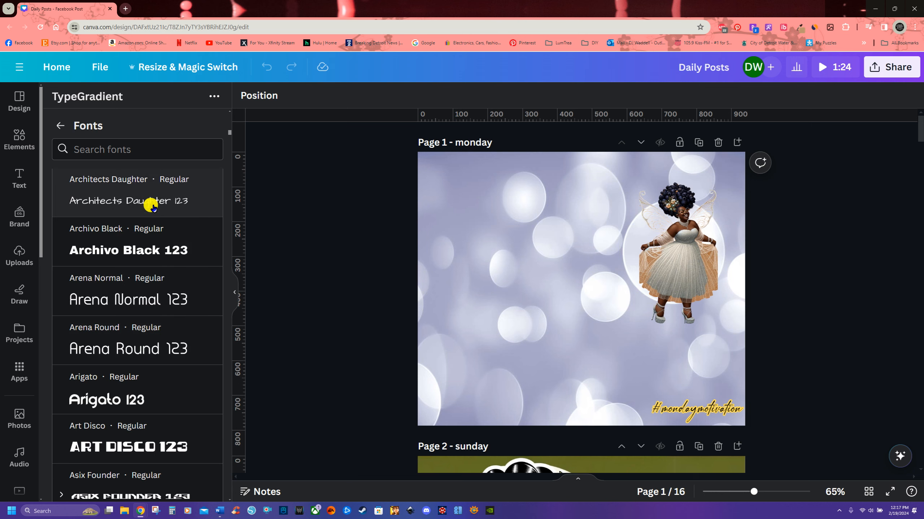
{"action": "scroll", "coordinate": [157, 327], "scroll_direction": "down", "scroll_amount": 15}
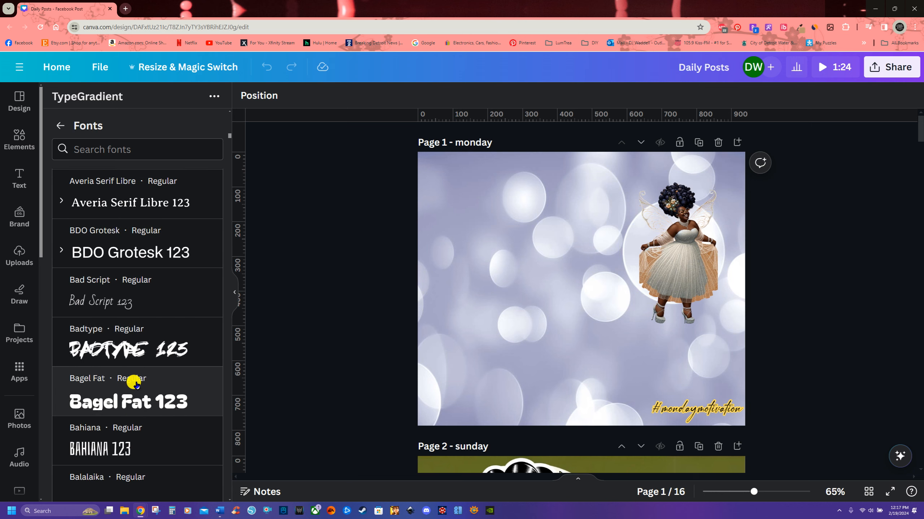
{"action": "scroll", "coordinate": [151, 391], "scroll_direction": "down", "scroll_amount": 15}
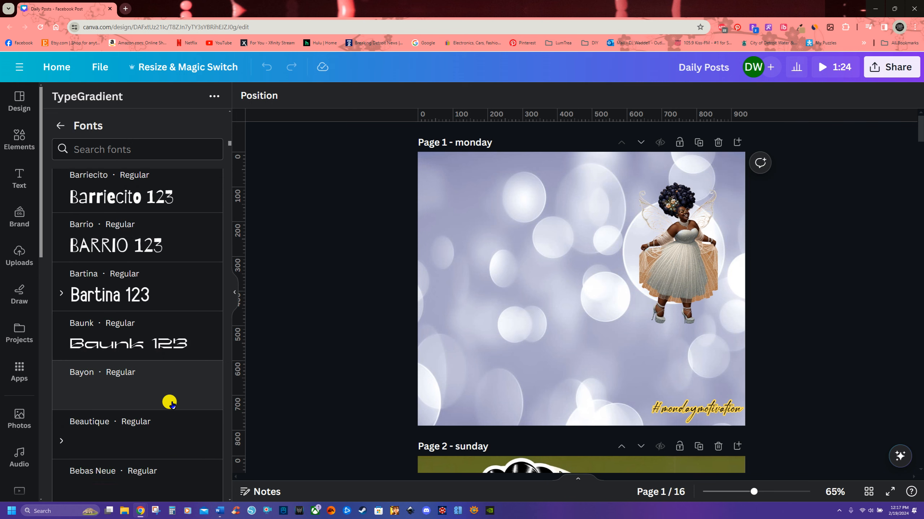
{"action": "scroll", "coordinate": [170, 403], "scroll_direction": "down", "scroll_amount": 10}
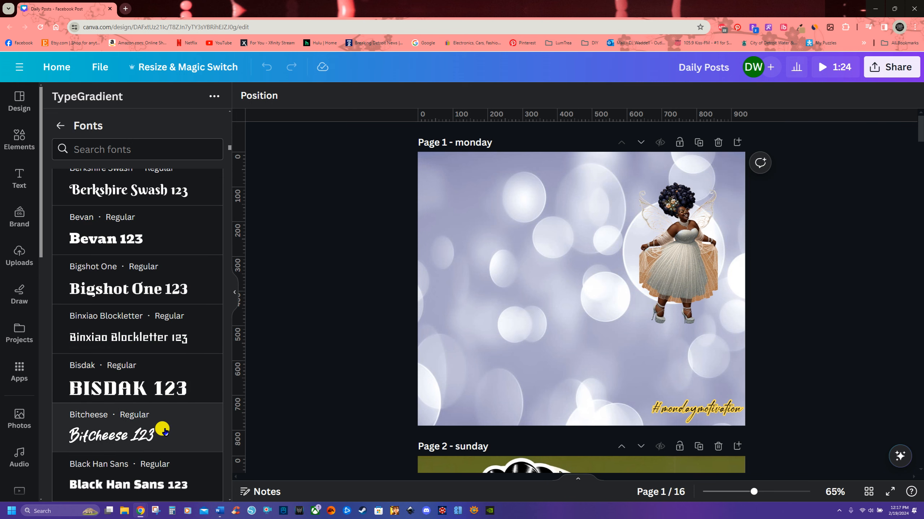
{"action": "scroll", "coordinate": [164, 431], "scroll_direction": "down", "scroll_amount": 10}
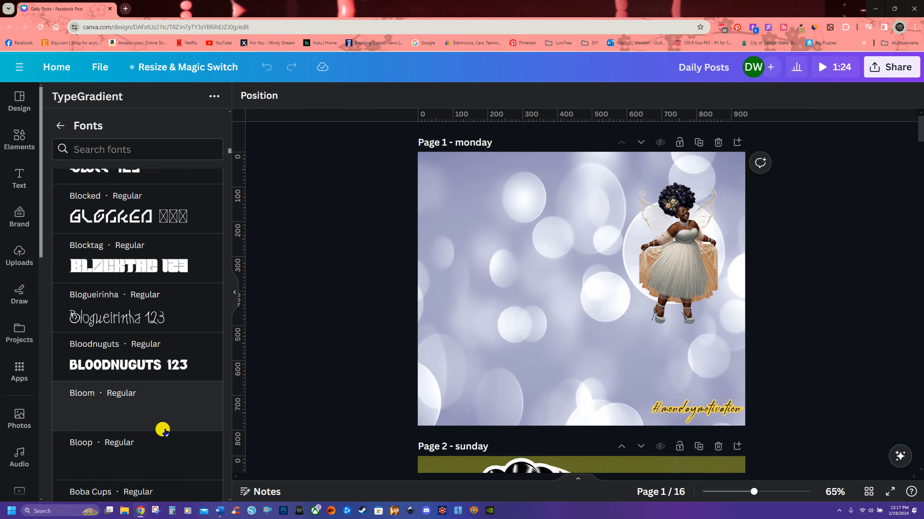
{"action": "scroll", "coordinate": [167, 407], "scroll_direction": "down", "scroll_amount": 3}
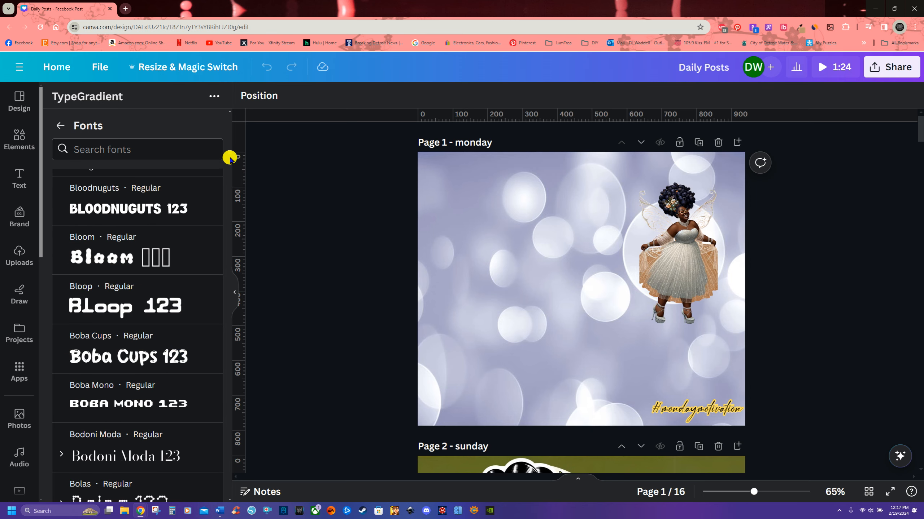
{"action": "mouse_move", "coordinate": [229, 153]}
{"action": "left_mouse_down"}
{"action": "mouse_move", "coordinate": [230, 498]}
{"action": "mouse_move", "coordinate": [227, 109]}
{"action": "left_mouse_up"}
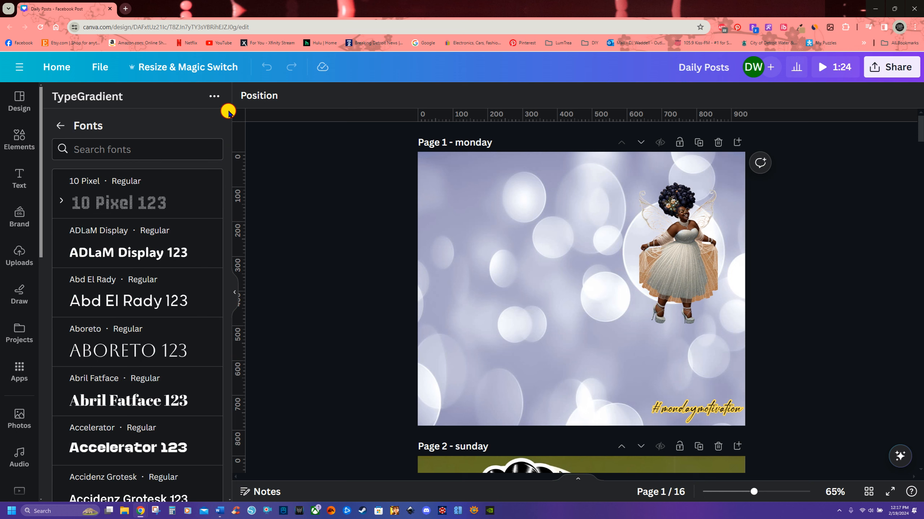
{"action": "left_click", "coordinate": [57, 125]}
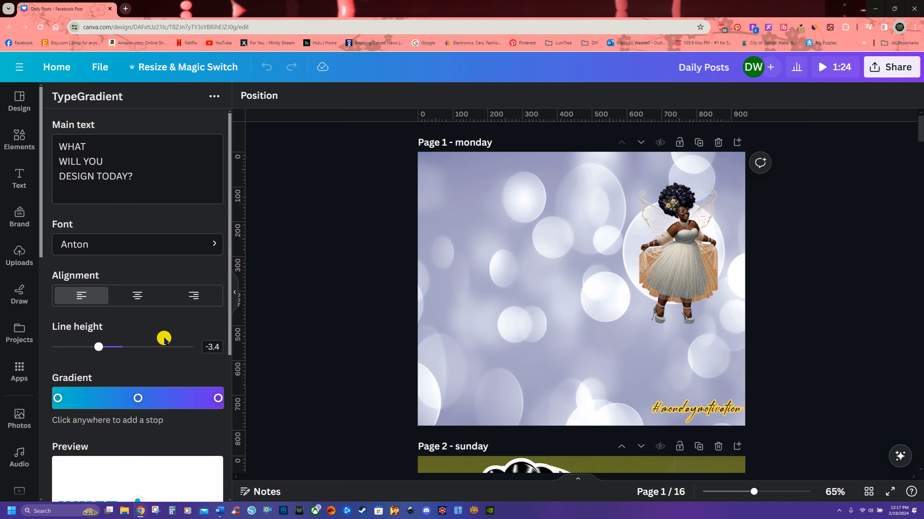
Step: Set the gradient text's alignment to right
{"action": "scroll", "coordinate": [153, 335], "scroll_direction": "down", "scroll_amount": 2}
{"action": "scroll", "coordinate": [179, 433], "scroll_direction": "up", "scroll_amount": 2}
{"action": "scroll", "coordinate": [206, 283], "scroll_direction": "down", "scroll_amount": 4}
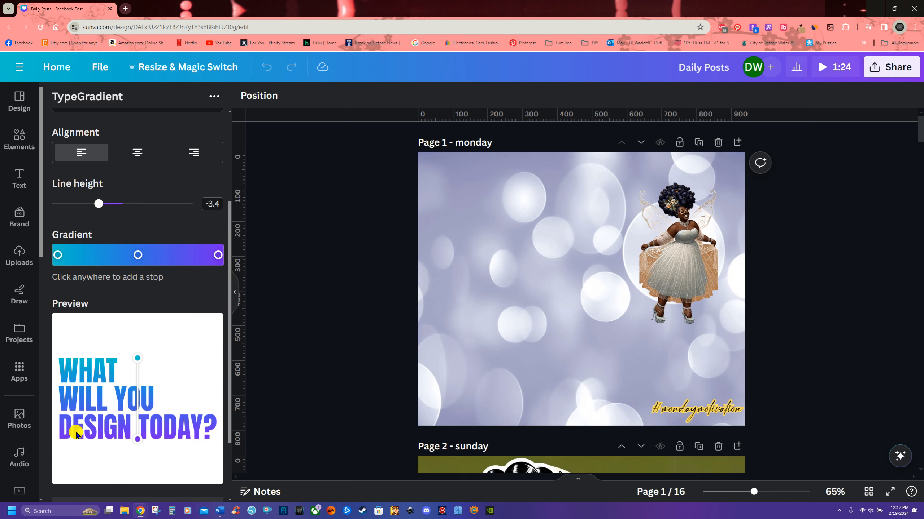
{"action": "left_click", "coordinate": [138, 152]}
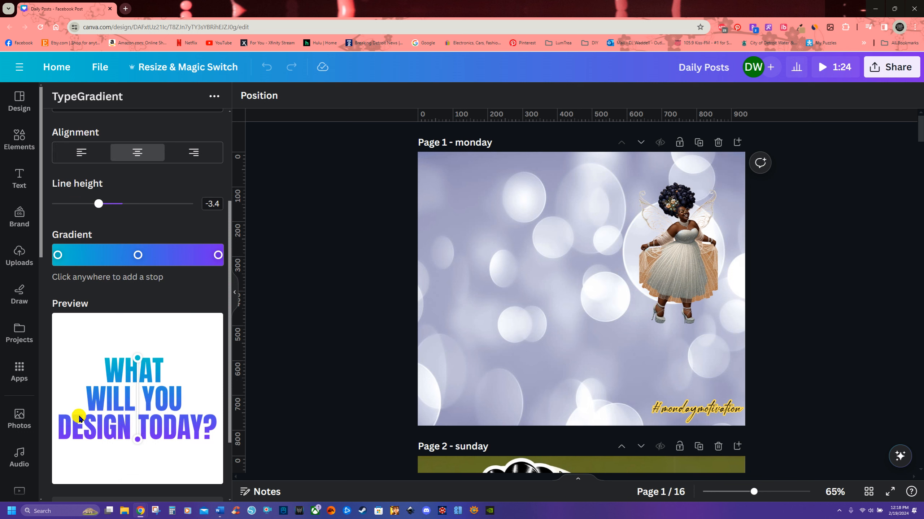
{"action": "left_click", "coordinate": [193, 155]}
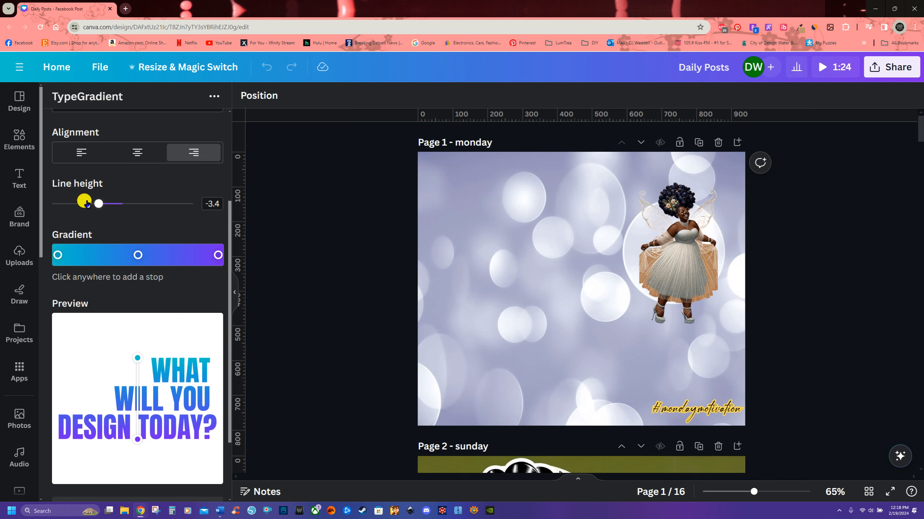
Step: Try raising the line height to 10 and return it to -3.4
{"action": "left_click_drag", "start_coordinate": [101, 206], "coordinate": [198, 215]}
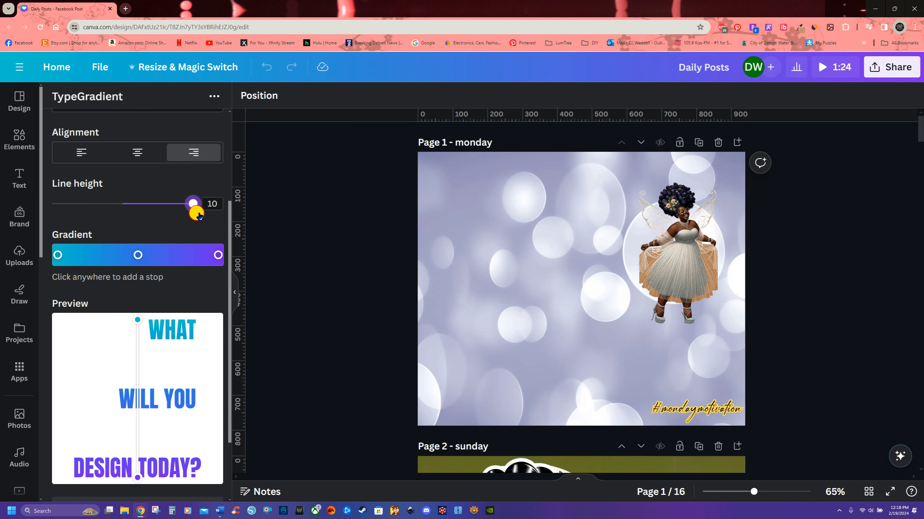
{"action": "left_click_drag", "start_coordinate": [199, 215], "coordinate": [99, 212]}
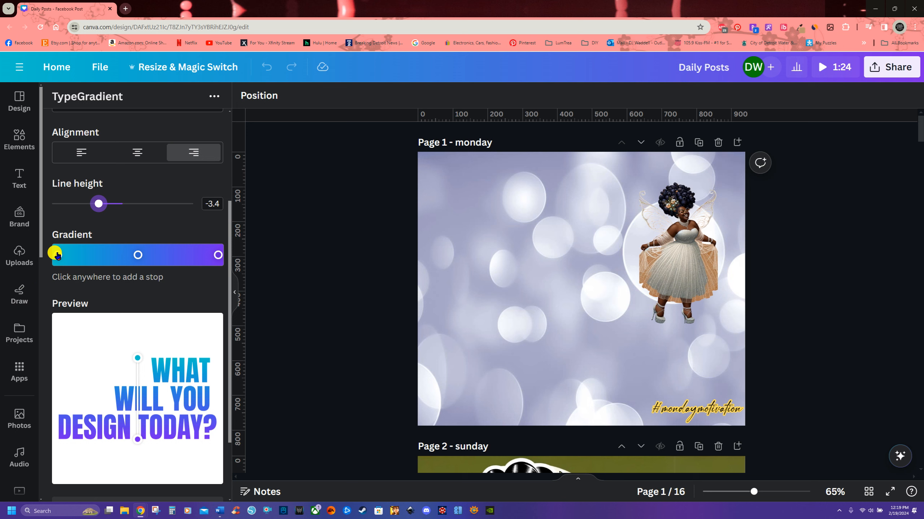
Step: Change the first gradient stop's colour to a muted red, #9b6262
{"action": "left_click", "coordinate": [57, 255]}
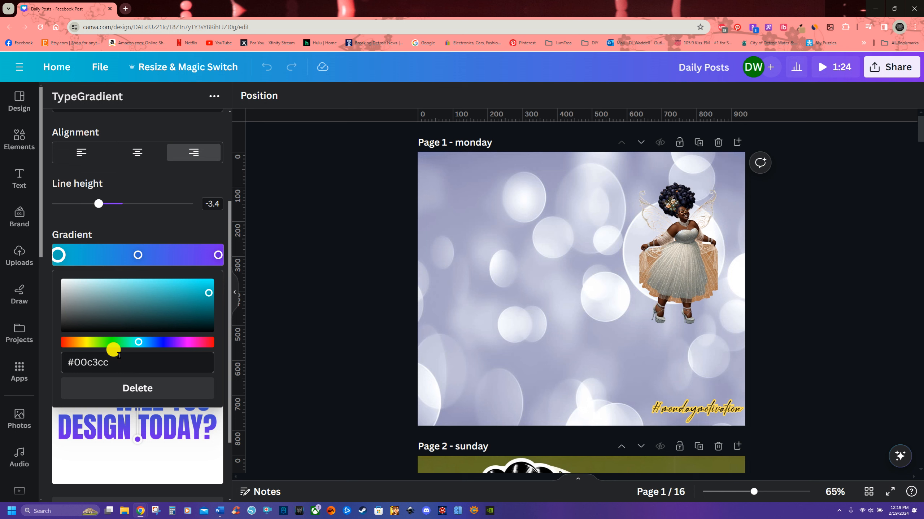
{"action": "left_click_drag", "start_coordinate": [108, 360], "coordinate": [51, 362]}
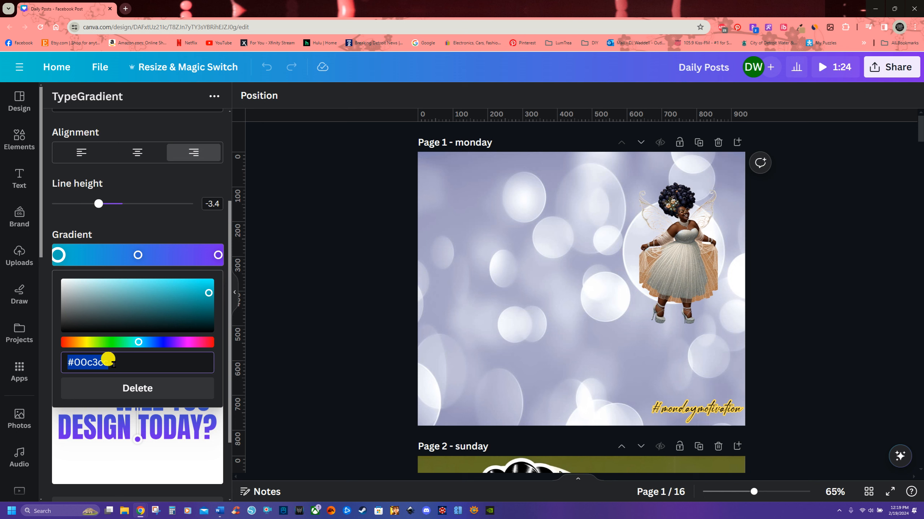
{"action": "left_click_drag", "start_coordinate": [138, 343], "coordinate": [65, 345]}
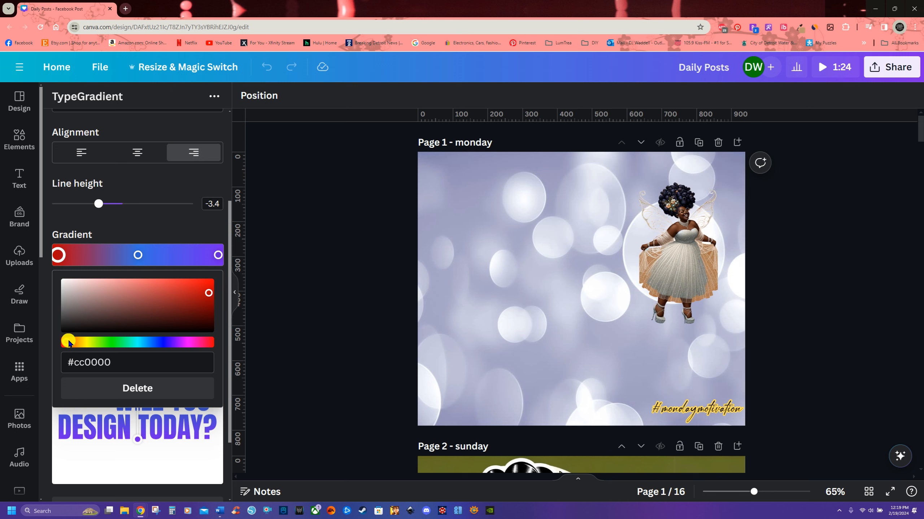
{"action": "left_click_drag", "start_coordinate": [65, 342], "coordinate": [213, 351]}
{"action": "left_click_drag", "start_coordinate": [207, 293], "coordinate": [180, 307]}
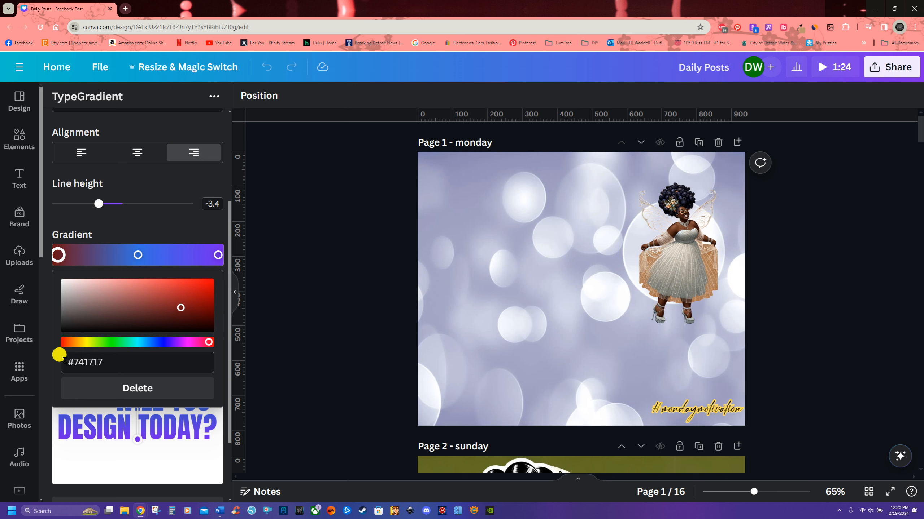
{"action": "left_click_drag", "start_coordinate": [179, 309], "coordinate": [118, 301]}
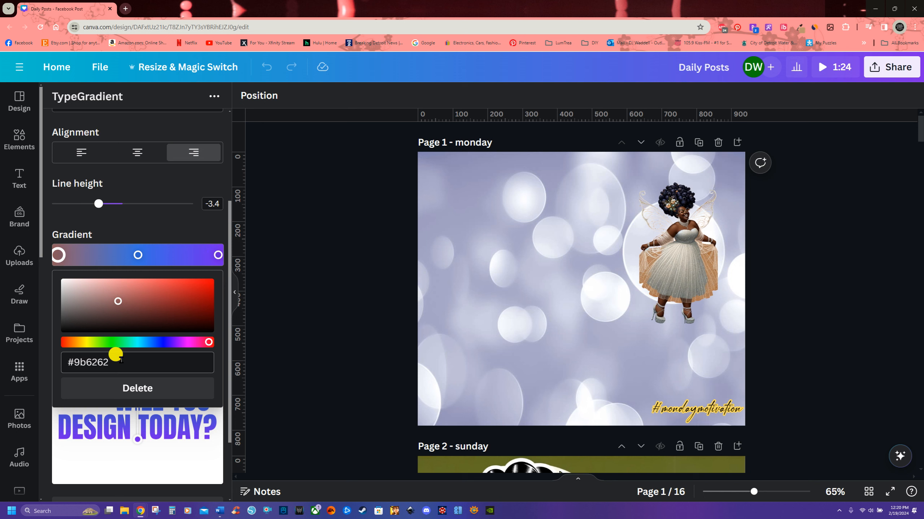
Step: Try copying the first stop's colour #9b6262 into the last gradient stop, then delete the extra stop that appears
{"action": "left_click_drag", "start_coordinate": [112, 360], "coordinate": [62, 361]}
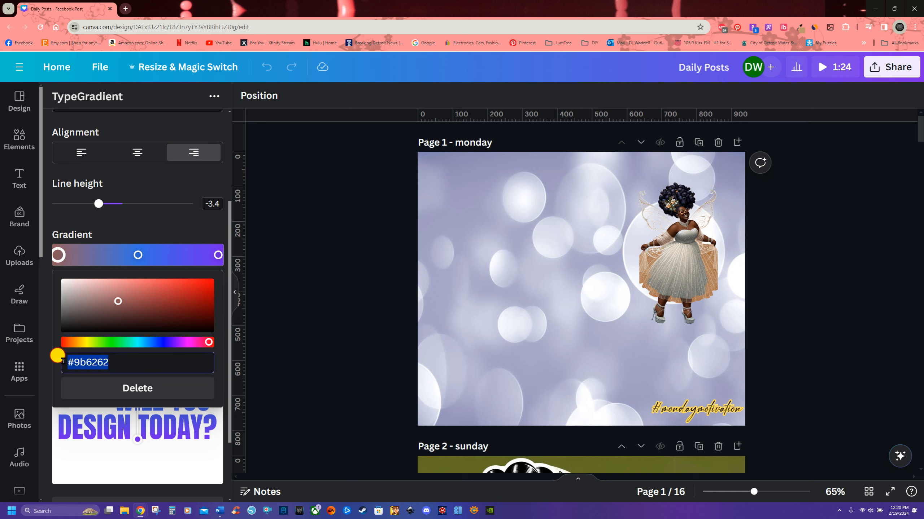
{"action": "right_click", "coordinate": [84, 360]}
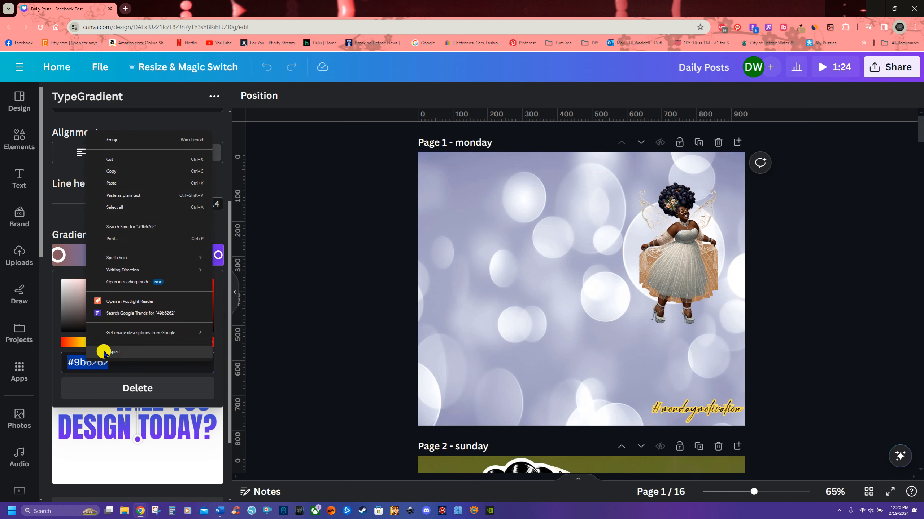
{"action": "left_click", "coordinate": [112, 173]}
{"action": "left_click", "coordinate": [216, 255]}
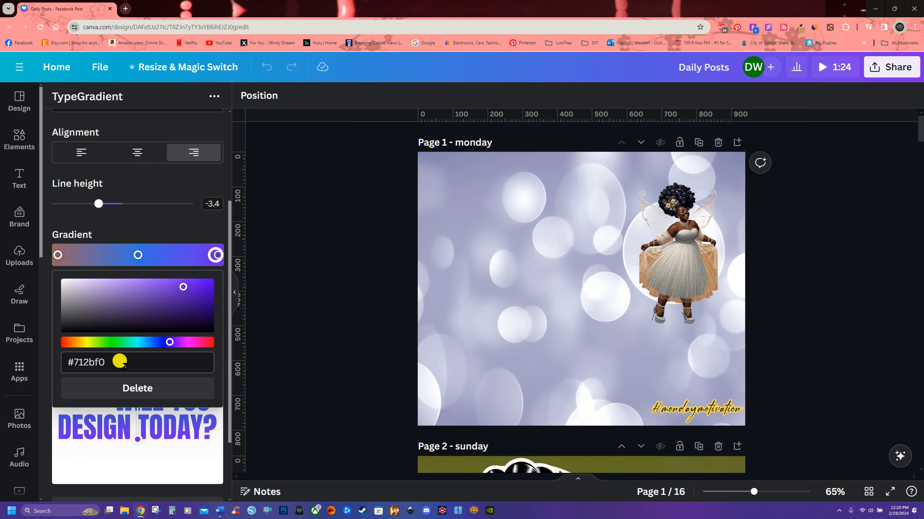
{"action": "left_click_drag", "start_coordinate": [91, 361], "coordinate": [72, 358]}
{"action": "right_click", "coordinate": [81, 362]}
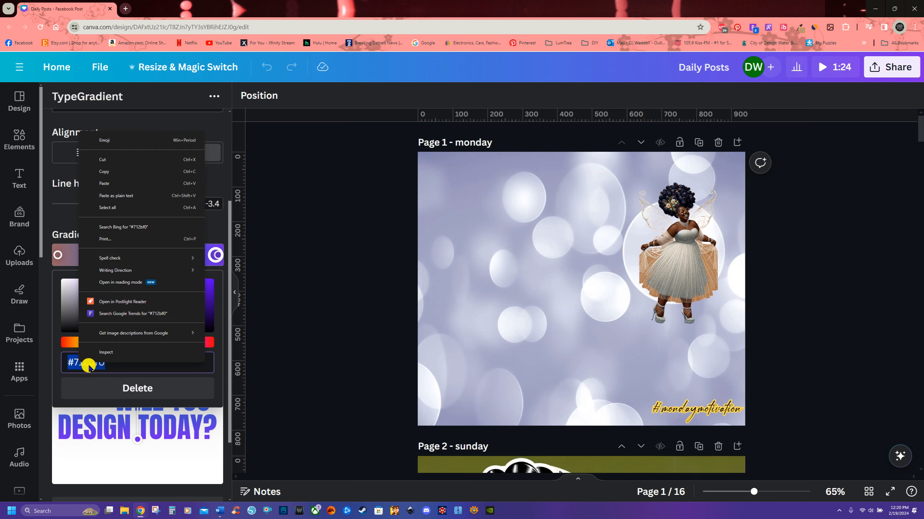
{"action": "left_click", "coordinate": [125, 186]}
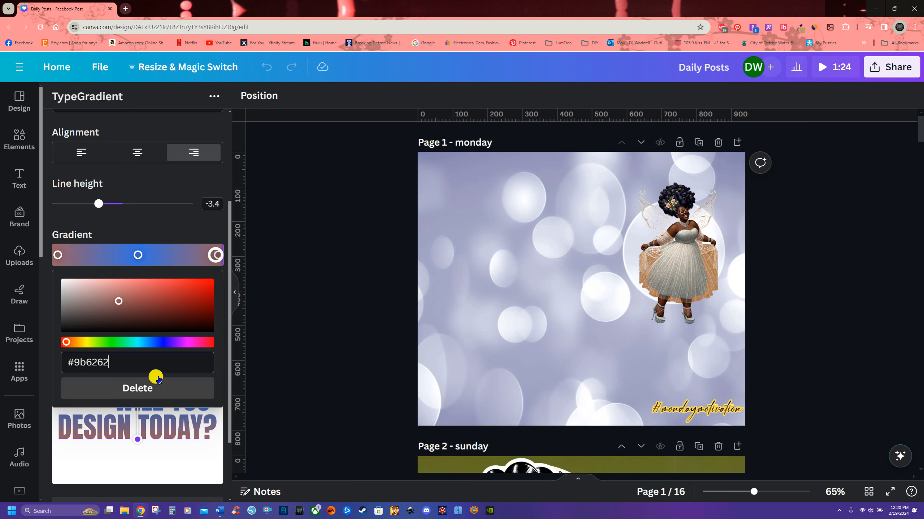
{"action": "left_click", "coordinate": [58, 256]}
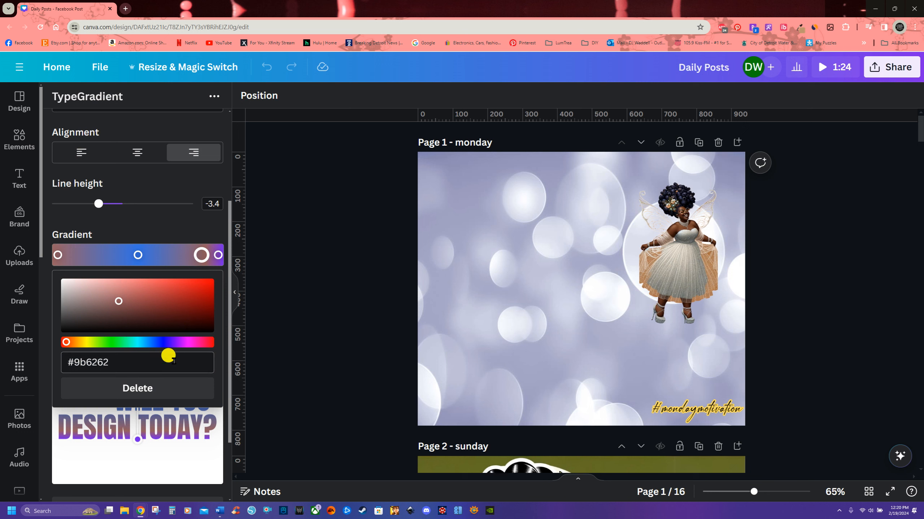
{"action": "left_click", "coordinate": [140, 389]}
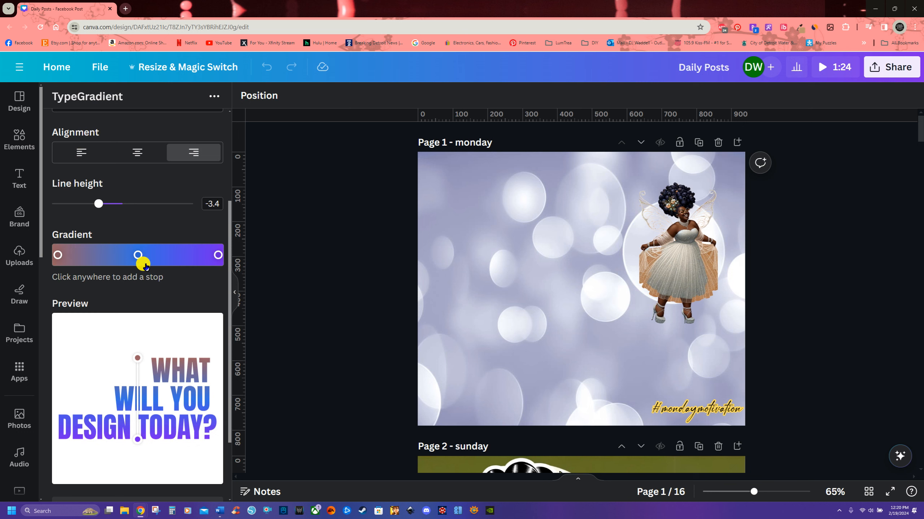
Step: Set the first gradient stop's colour to pure red, #ff0000
{"action": "left_click", "coordinate": [58, 255]}
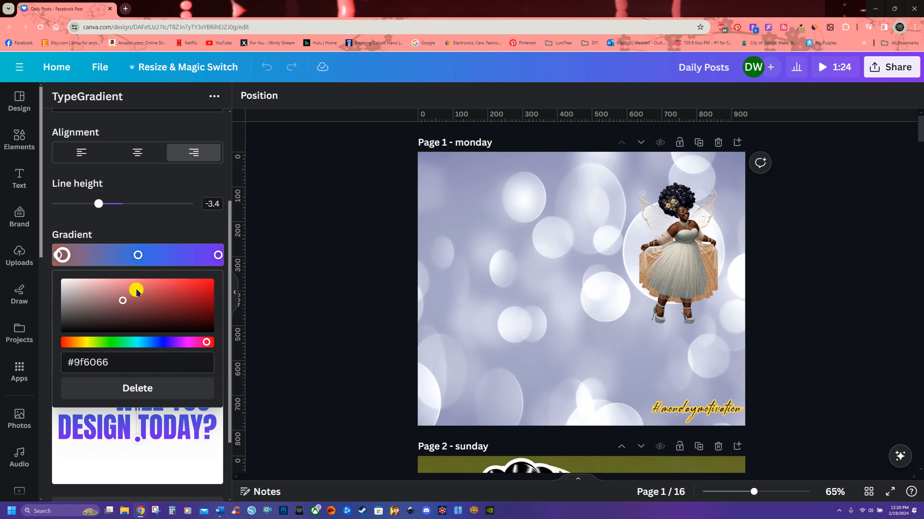
{"action": "left_click", "coordinate": [112, 389]}
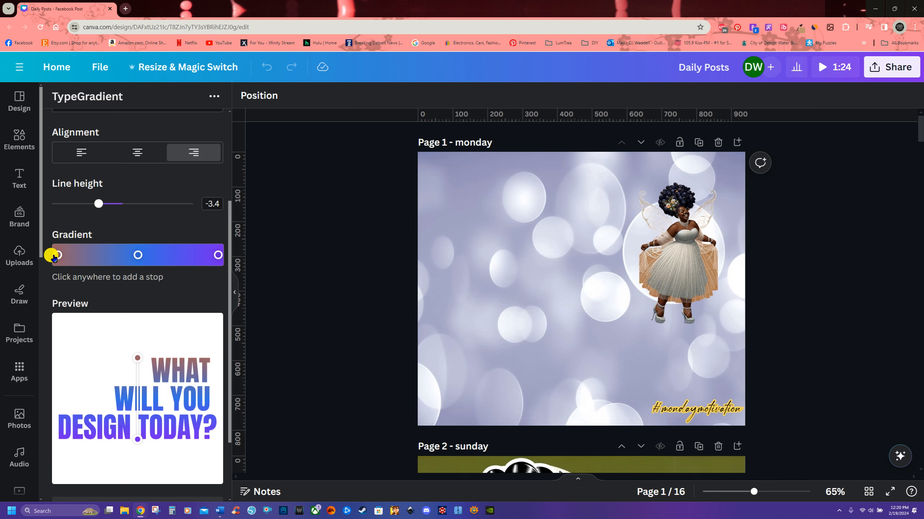
{"action": "left_click", "coordinate": [57, 255]}
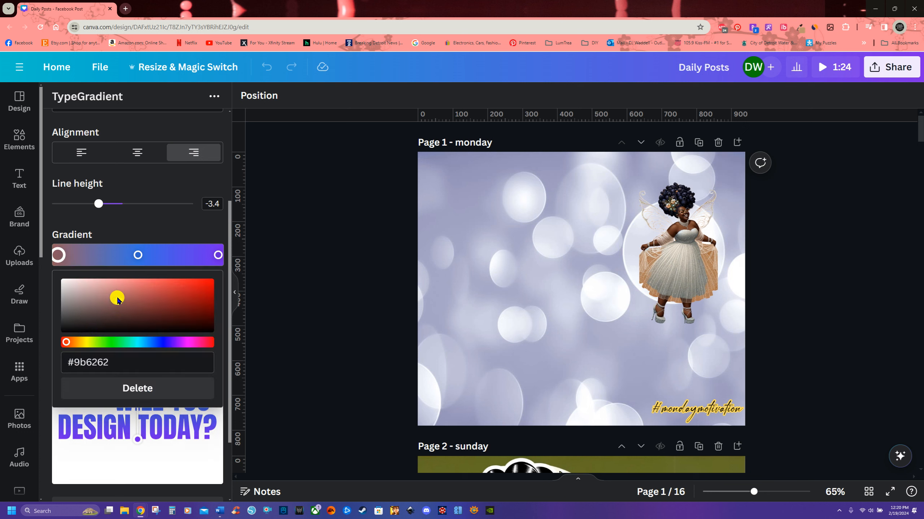
{"action": "left_click", "coordinate": [71, 342]}
{"action": "left_click_drag", "start_coordinate": [72, 342], "coordinate": [209, 342]}
{"action": "left_click_drag", "start_coordinate": [120, 302], "coordinate": [217, 280]}
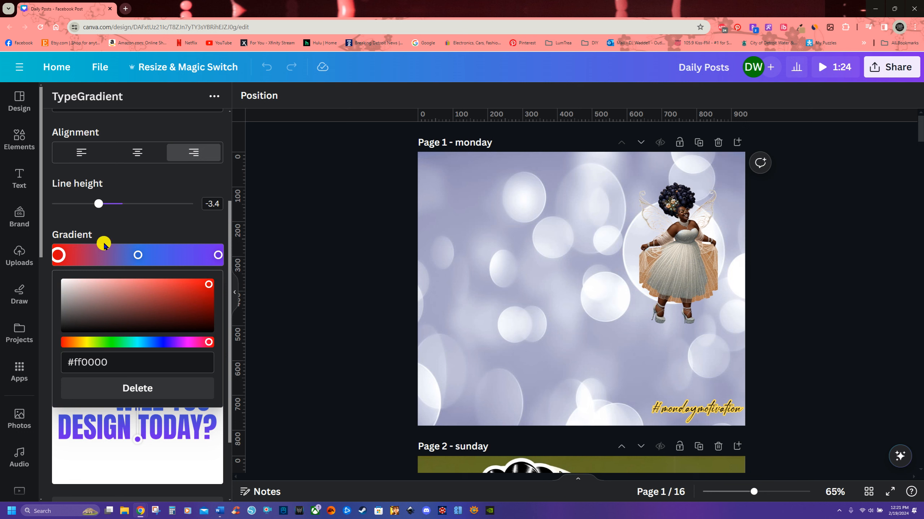
Step: Change the middle gradient stop's colour to black, #000000
{"action": "left_click", "coordinate": [138, 256]}
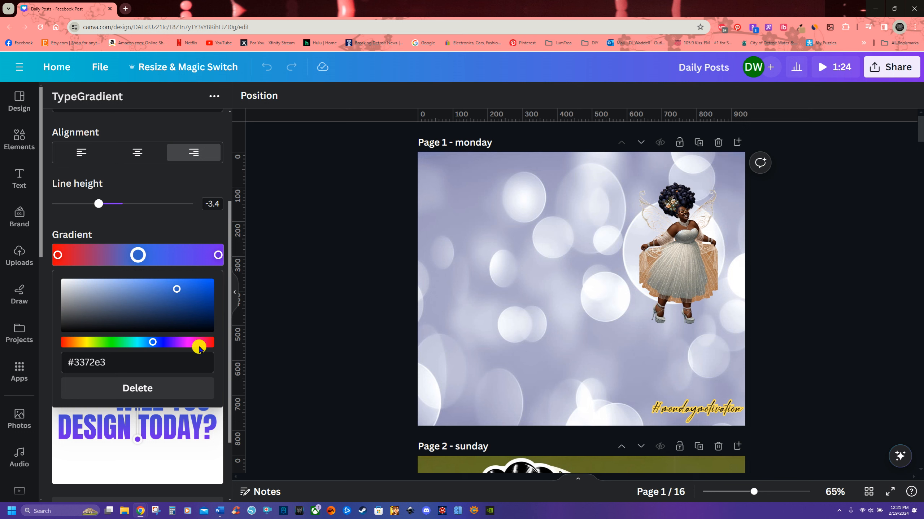
{"action": "left_click_drag", "start_coordinate": [177, 291], "coordinate": [57, 278]}
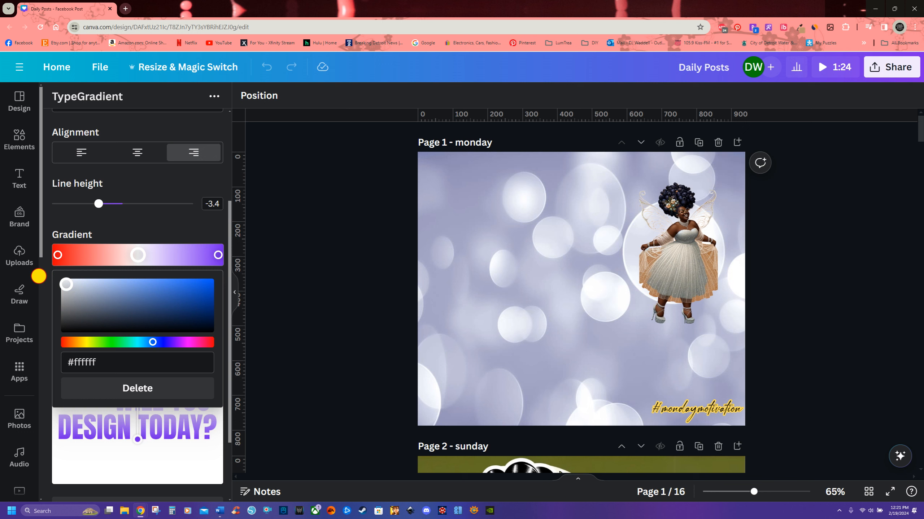
{"action": "left_click_drag", "start_coordinate": [37, 276], "coordinate": [37, 339]}
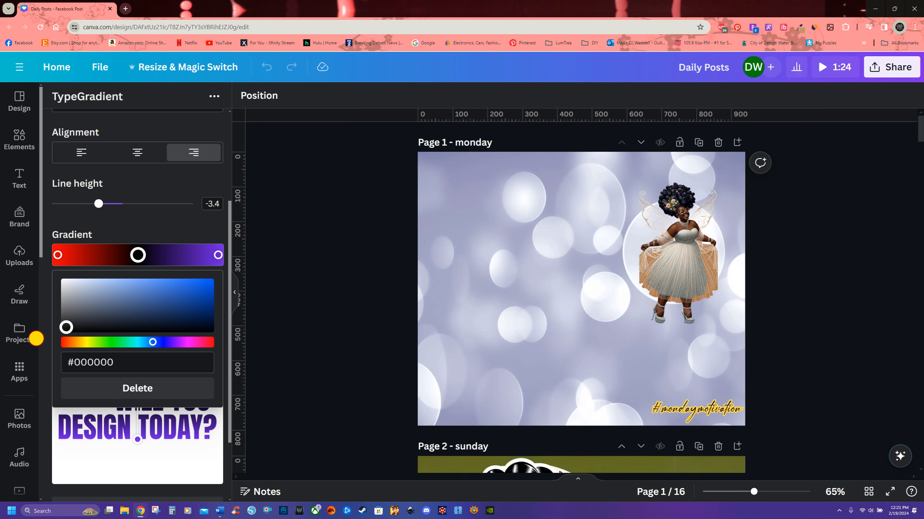
{"action": "left_click_drag", "start_coordinate": [36, 339], "coordinate": [213, 354]}
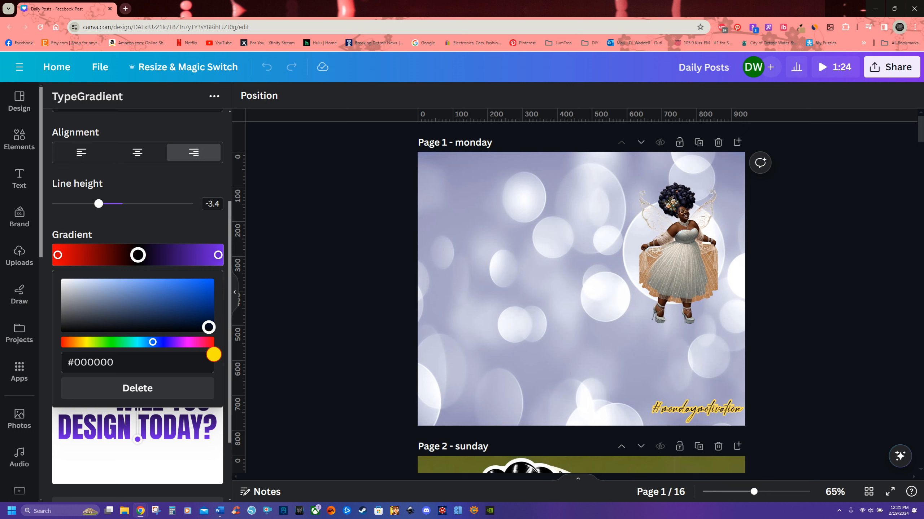
{"action": "left_click_drag", "start_coordinate": [214, 355], "coordinate": [45, 352]}
{"action": "left_click", "coordinate": [45, 351]}
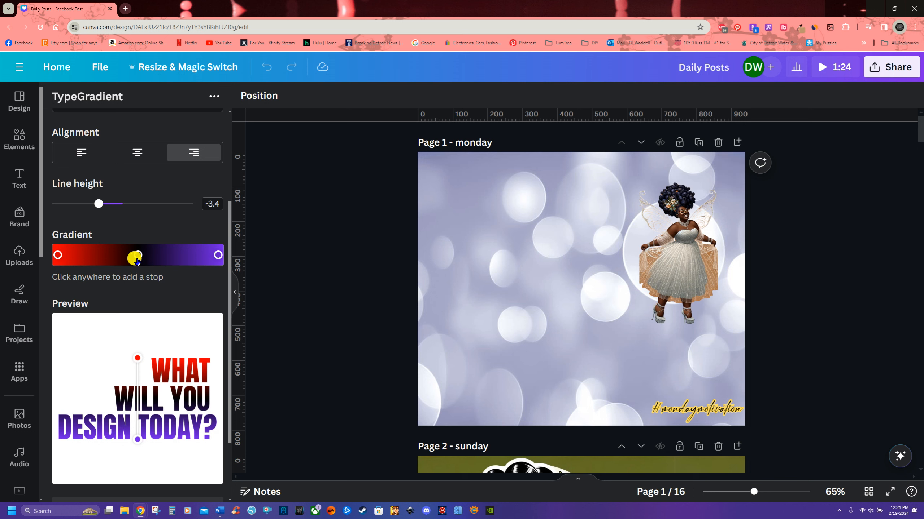
Step: Change the last gradient stop's colour to green, #009f10, and close the colour picker
{"action": "left_click", "coordinate": [217, 255]}
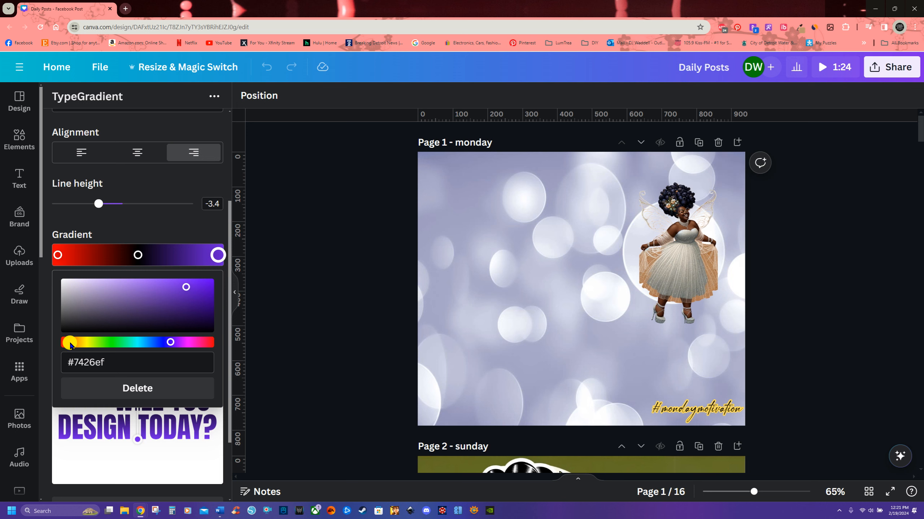
{"action": "left_click_drag", "start_coordinate": [170, 344], "coordinate": [116, 348]}
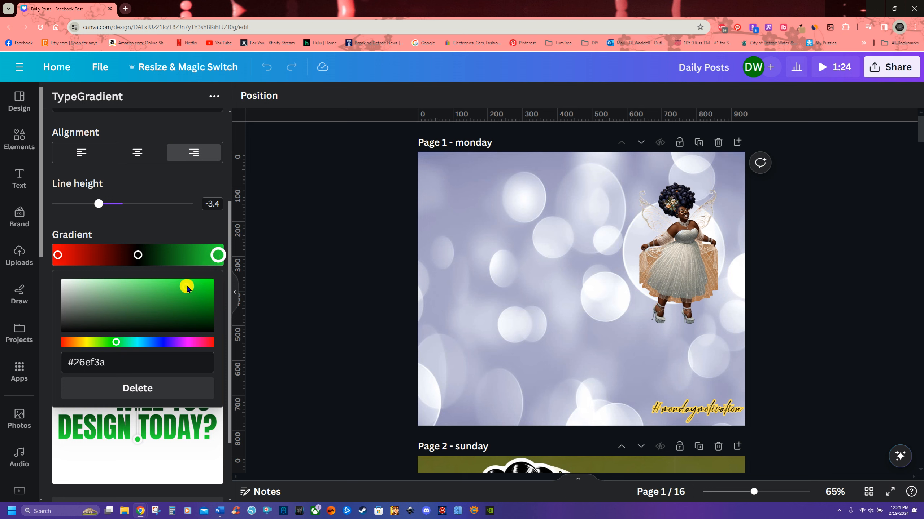
{"action": "left_click_drag", "start_coordinate": [186, 287], "coordinate": [215, 298]}
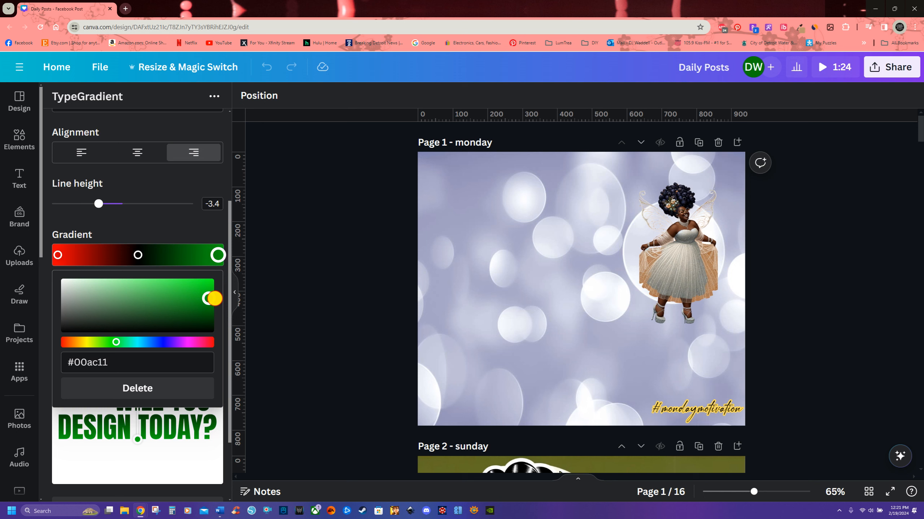
{"action": "left_click_drag", "start_coordinate": [215, 299], "coordinate": [216, 301]}
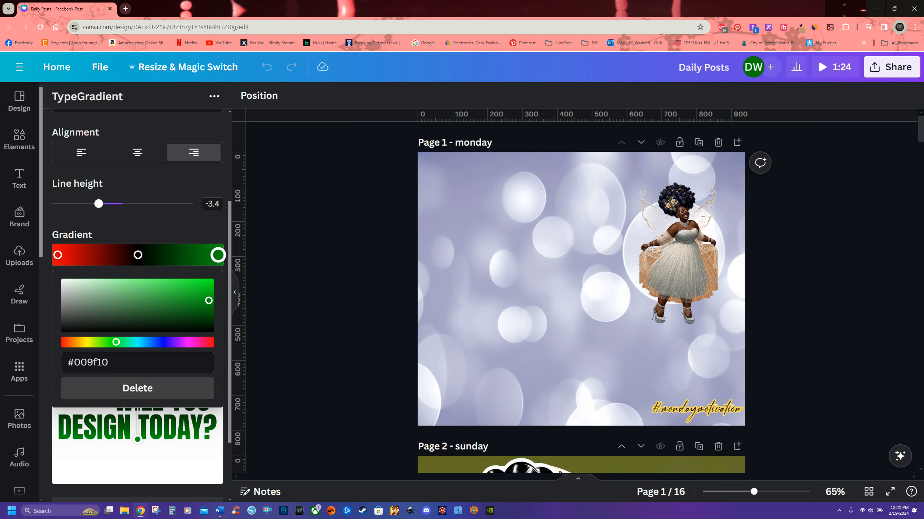
{"action": "left_click", "coordinate": [158, 234]}
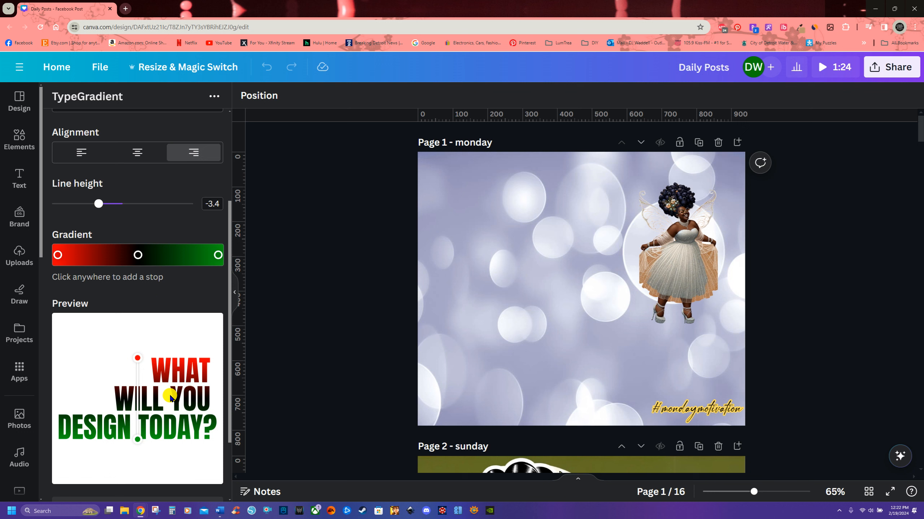
Step: Try sliding the black middle stop to different positions along the gradient bar
{"action": "left_click_drag", "start_coordinate": [135, 256], "coordinate": [113, 255]}
{"action": "left_click", "coordinate": [108, 460]}
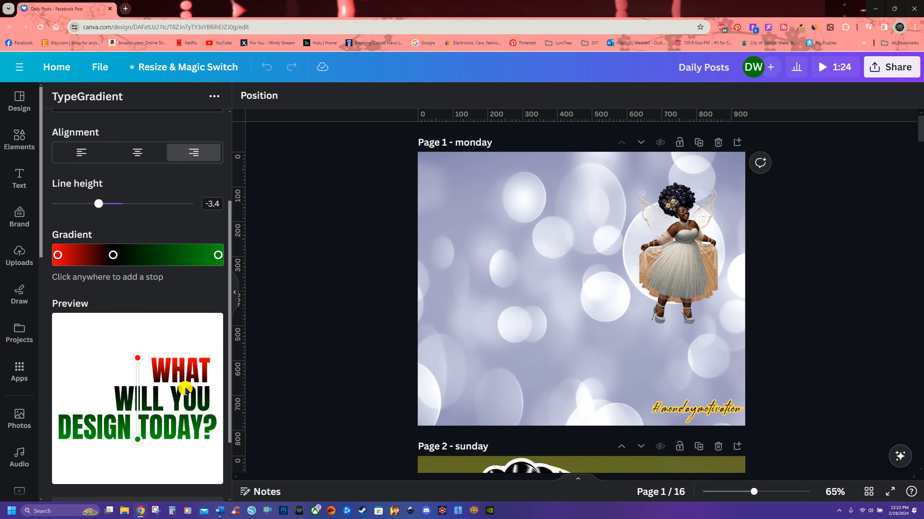
{"action": "left_click", "coordinate": [107, 254]}
{"action": "left_click_drag", "start_coordinate": [106, 254], "coordinate": [89, 254]}
{"action": "left_click", "coordinate": [86, 455]}
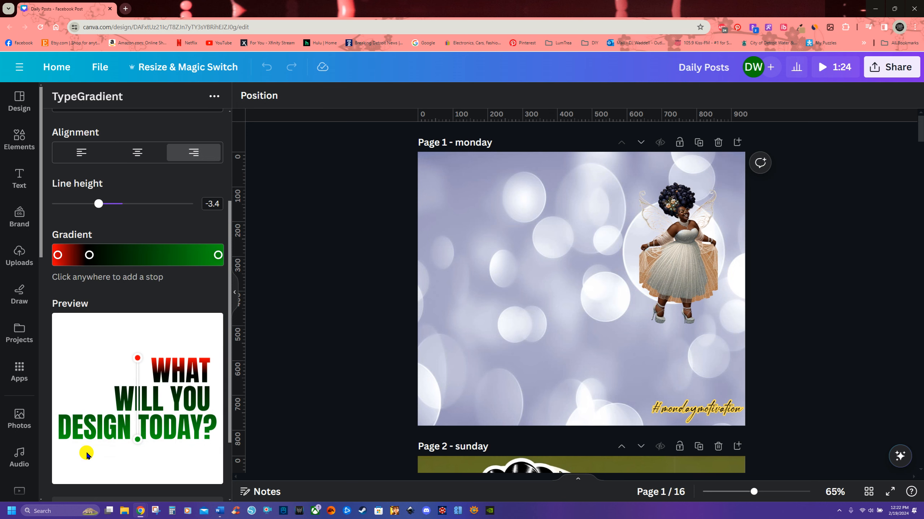
{"action": "left_click_drag", "start_coordinate": [90, 257], "coordinate": [139, 257]}
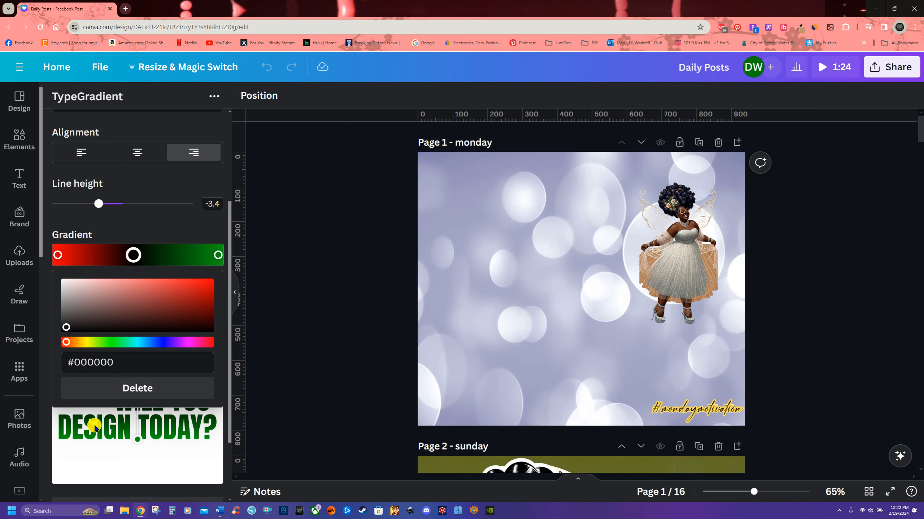
{"action": "left_click", "coordinate": [82, 469]}
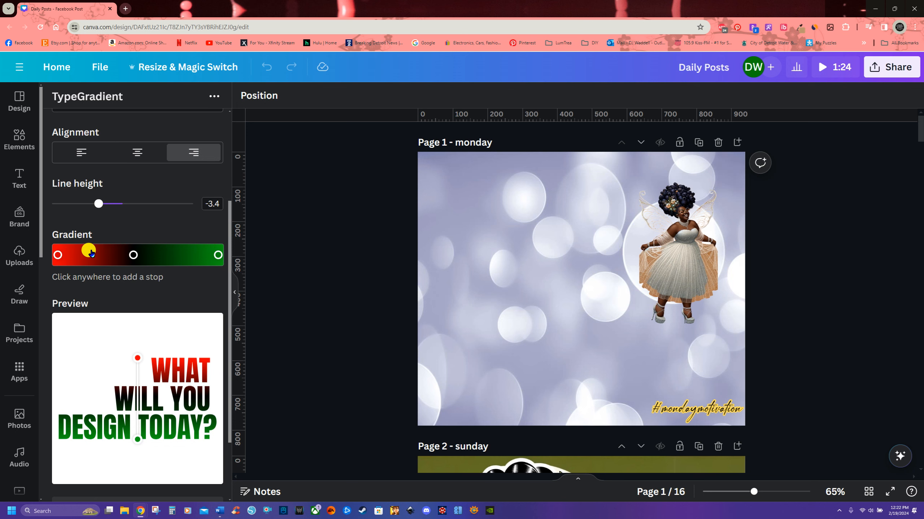
Step: Add a gradient stop between the red and black stops and set it to bright yellow, #fff500
{"action": "mouse_move", "coordinate": [98, 257]}
{"action": "left_mouse_down"}
{"action": "mouse_move", "coordinate": [76, 258]}
{"action": "mouse_move", "coordinate": [169, 262]}
{"action": "mouse_move", "coordinate": [72, 259]}
{"action": "mouse_move", "coordinate": [174, 259]}
{"action": "mouse_move", "coordinate": [104, 256]}
{"action": "left_mouse_up"}
{"action": "left_click_drag", "start_coordinate": [102, 254], "coordinate": [103, 256]}
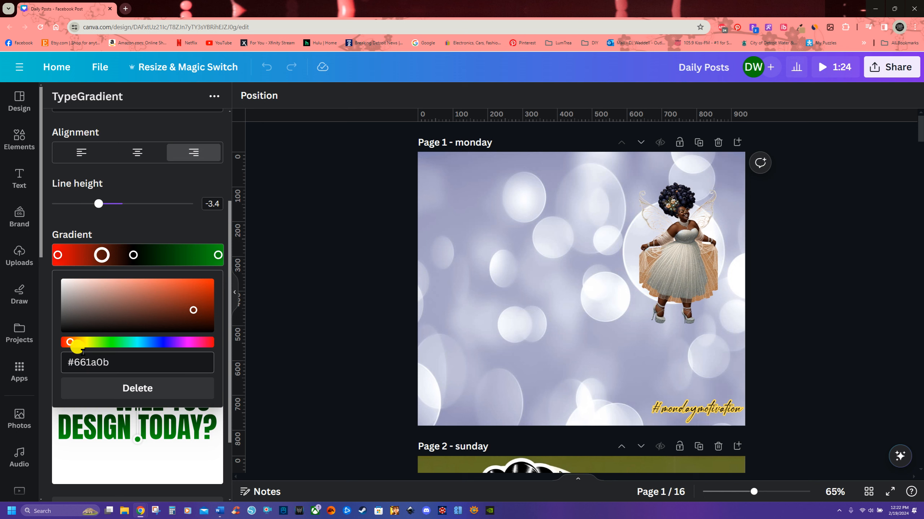
{"action": "left_click_drag", "start_coordinate": [71, 343], "coordinate": [86, 343]}
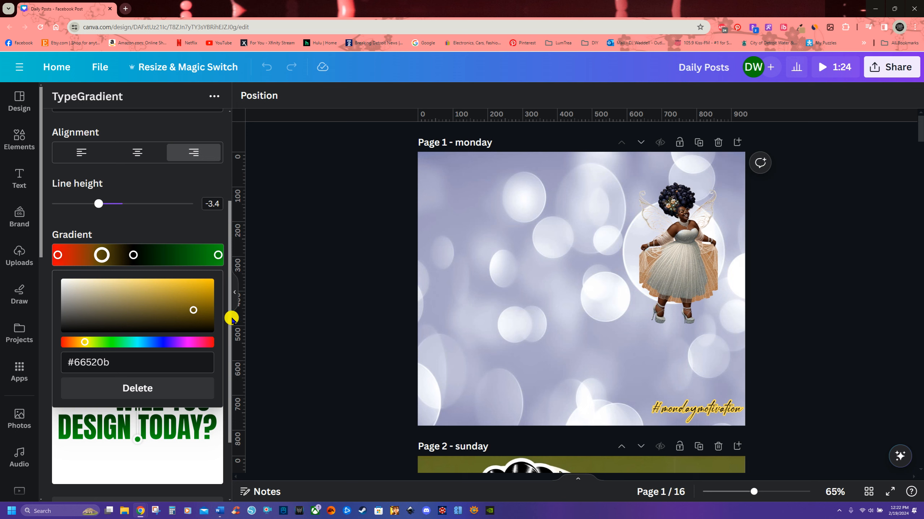
{"action": "left_click", "coordinate": [195, 312]}
{"action": "left_click_drag", "start_coordinate": [195, 309], "coordinate": [209, 285]}
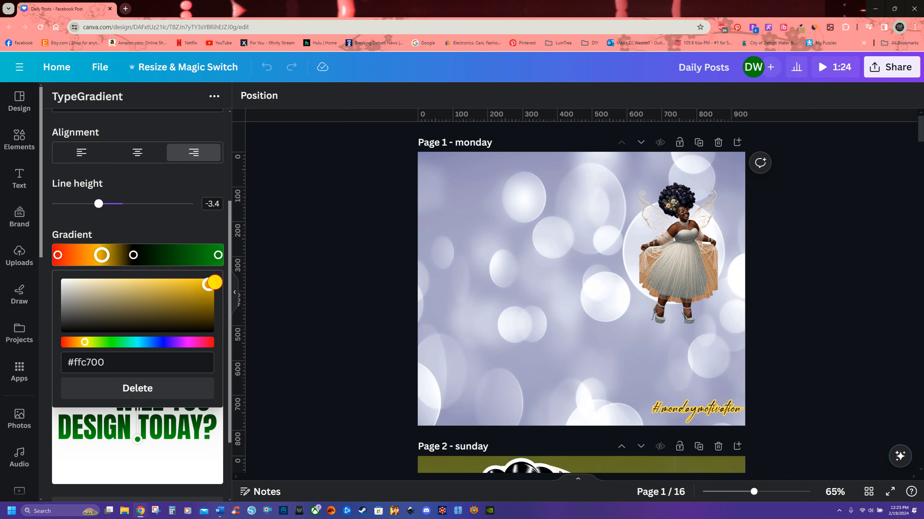
{"action": "left_click_drag", "start_coordinate": [87, 342], "coordinate": [89, 342]}
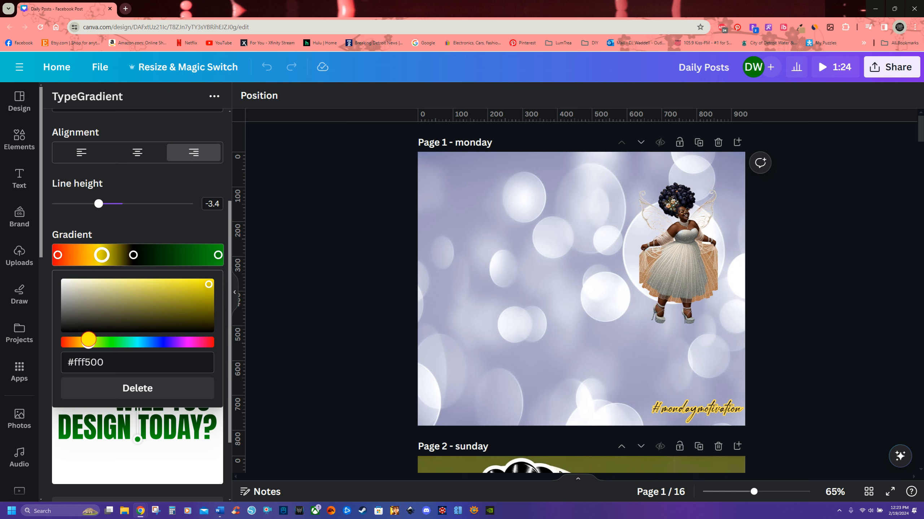
{"action": "left_click_drag", "start_coordinate": [210, 288], "coordinate": [210, 283]}
{"action": "left_click", "coordinate": [172, 239]}
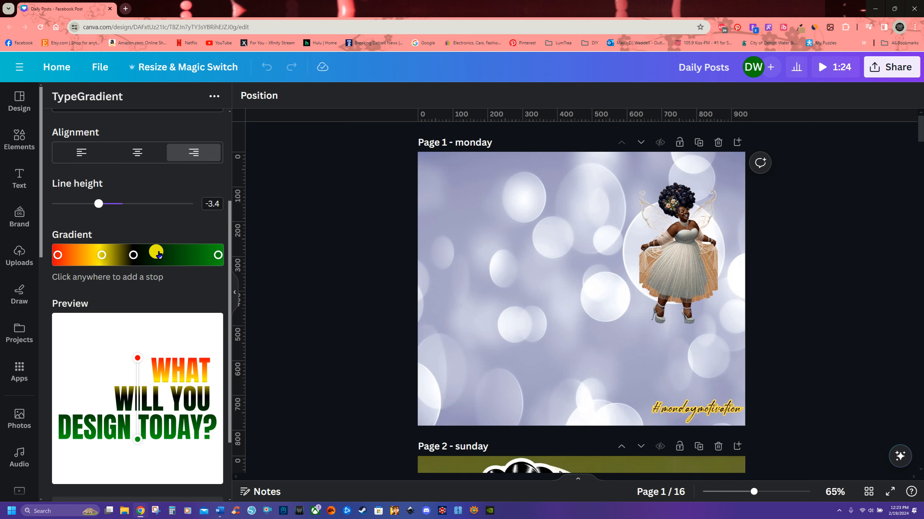
Step: Add a gradient stop between the black and green stops and set it to golden yellow, #ffdb1d
{"action": "left_click", "coordinate": [164, 254]}
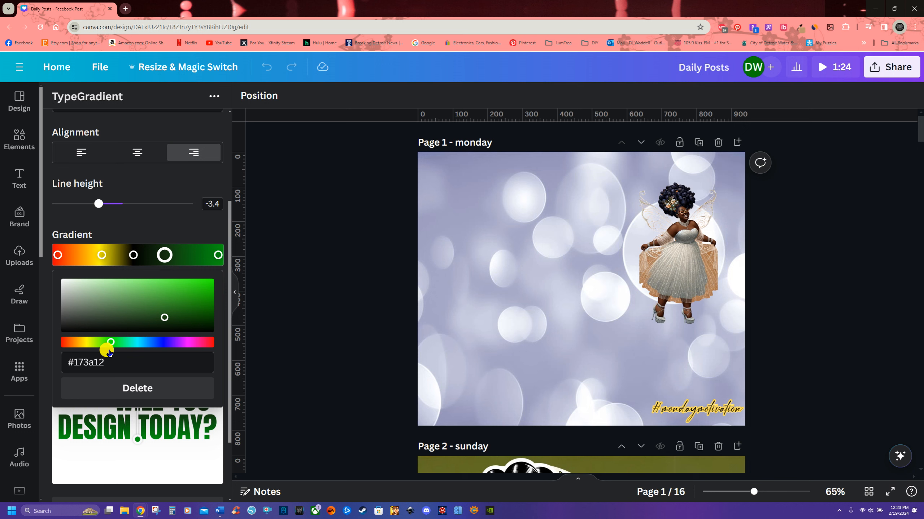
{"action": "left_click_drag", "start_coordinate": [109, 343], "coordinate": [87, 344]}
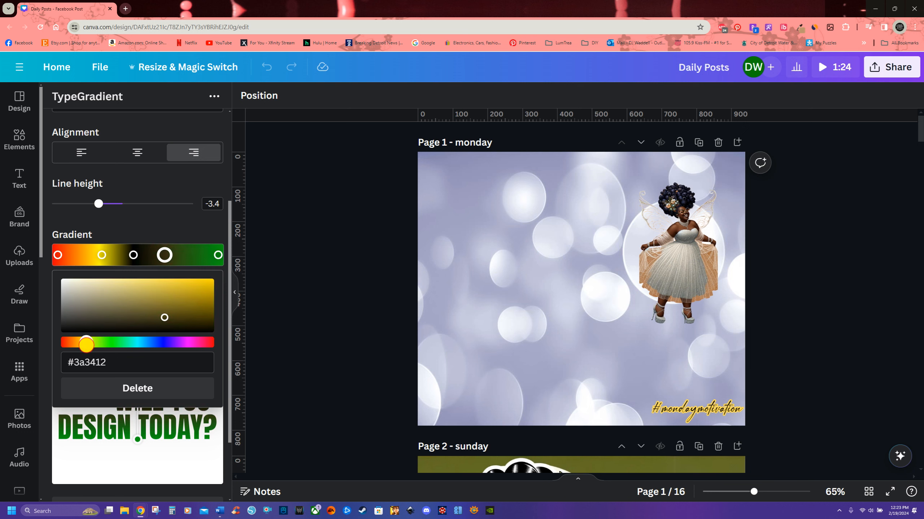
{"action": "left_click_drag", "start_coordinate": [163, 315], "coordinate": [194, 284]}
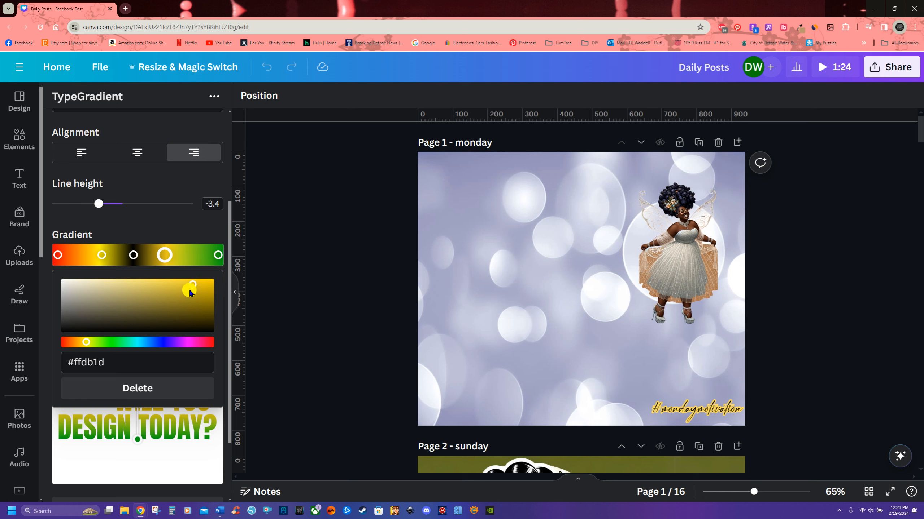
Step: Copy the bright yellow stop's hex code #fff500
{"action": "left_click", "coordinate": [102, 255]}
{"action": "left_click_drag", "start_coordinate": [105, 361], "coordinate": [49, 363]}
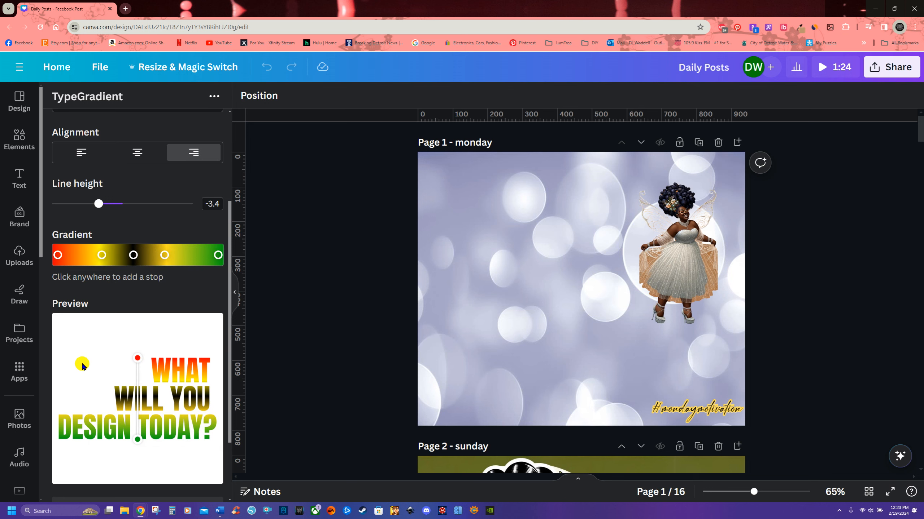
{"action": "left_click", "coordinate": [101, 255]}
{"action": "left_click_drag", "start_coordinate": [106, 362], "coordinate": [71, 359]}
{"action": "key", "text": "ctrl+c"}
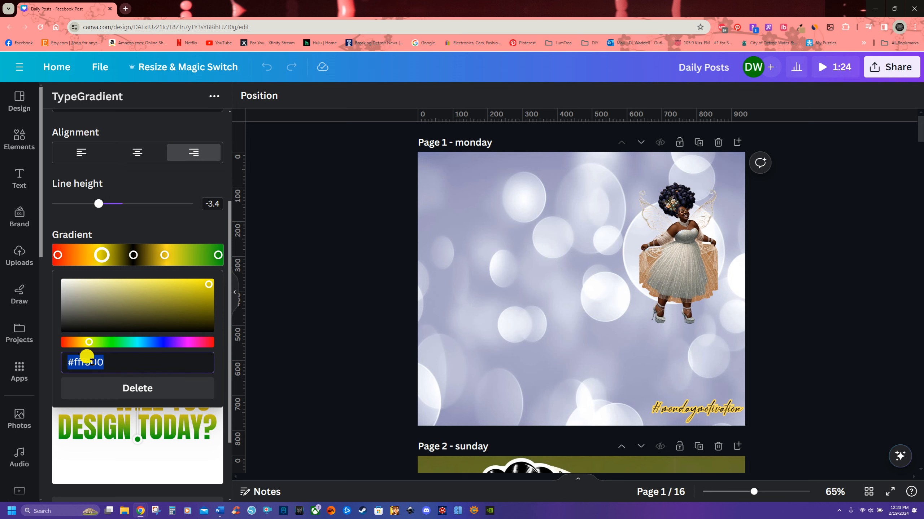
{"action": "right_click", "coordinate": [90, 361]}
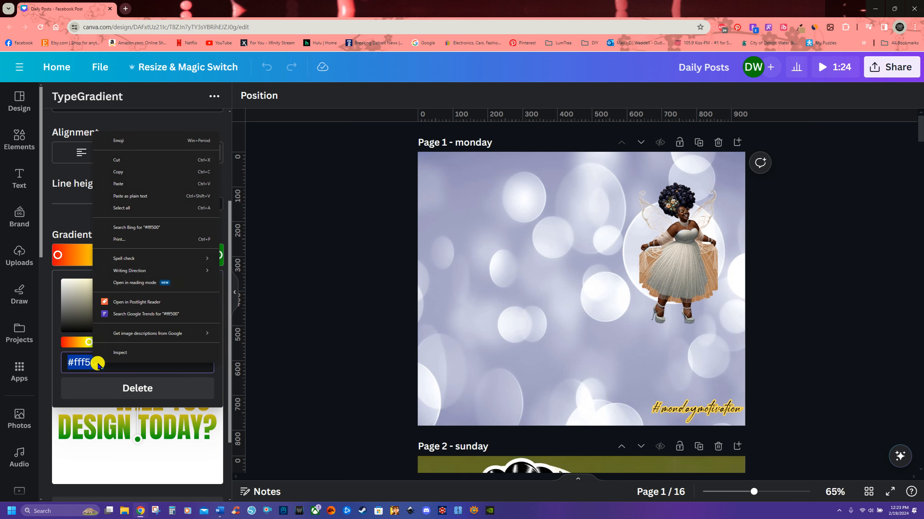
{"action": "left_click", "coordinate": [115, 172]}
Step: Paste #fff500 as the colour of the golden yellow stop so both yellow stops match
{"action": "left_click", "coordinate": [164, 255]}
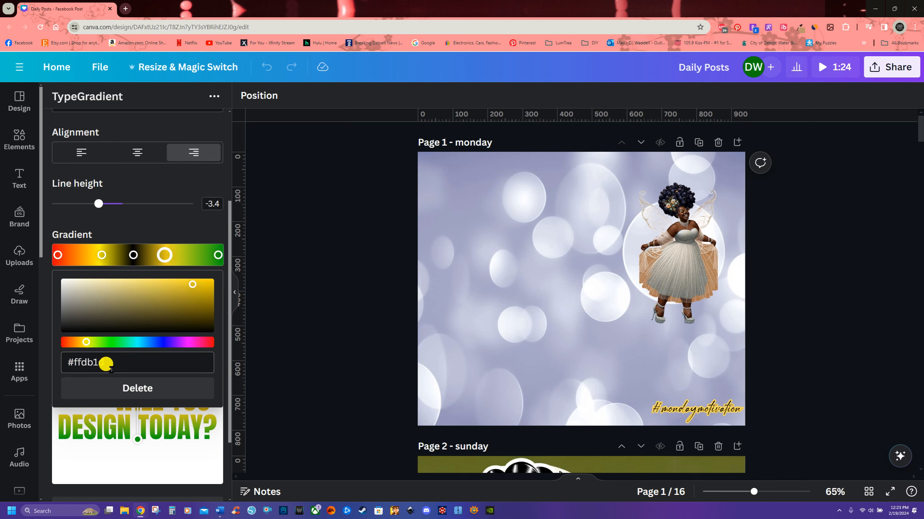
{"action": "left_click_drag", "start_coordinate": [105, 361], "coordinate": [63, 361]}
{"action": "right_click", "coordinate": [79, 360]}
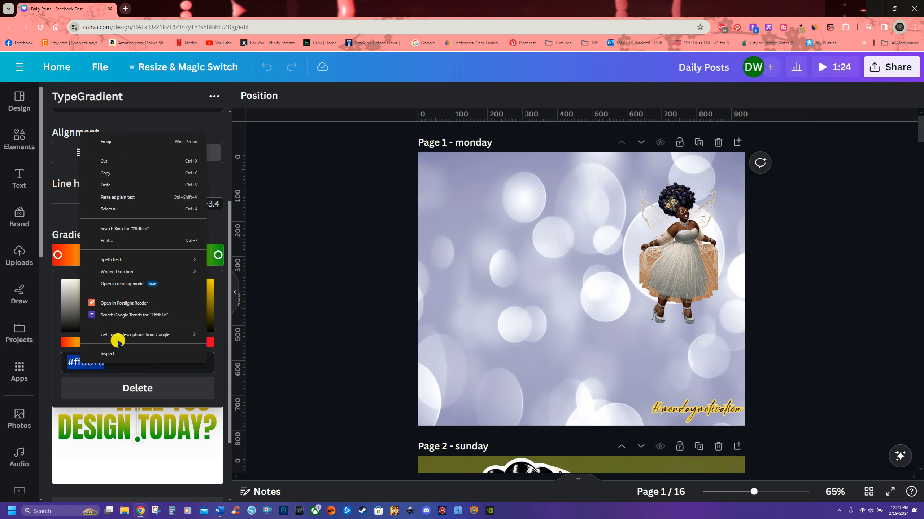
{"action": "left_click", "coordinate": [106, 185]}
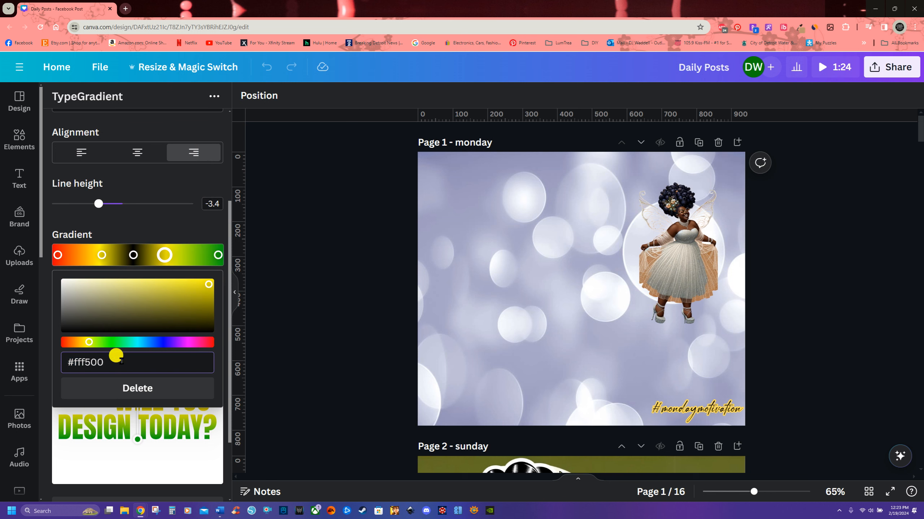
{"action": "left_click", "coordinate": [165, 227]}
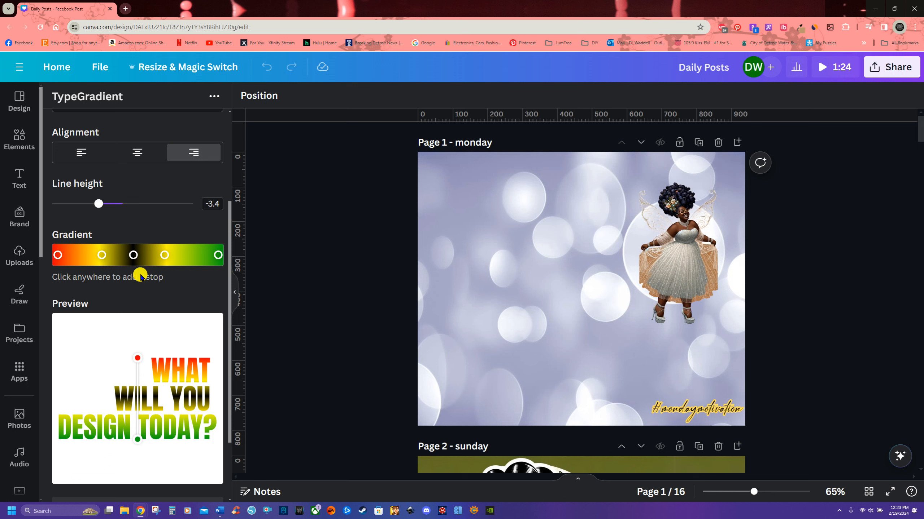
Step: Try moving the gradient direction handles in the preview, then reset the gradient position
{"action": "scroll", "coordinate": [186, 320], "scroll_direction": "down", "scroll_amount": 2}
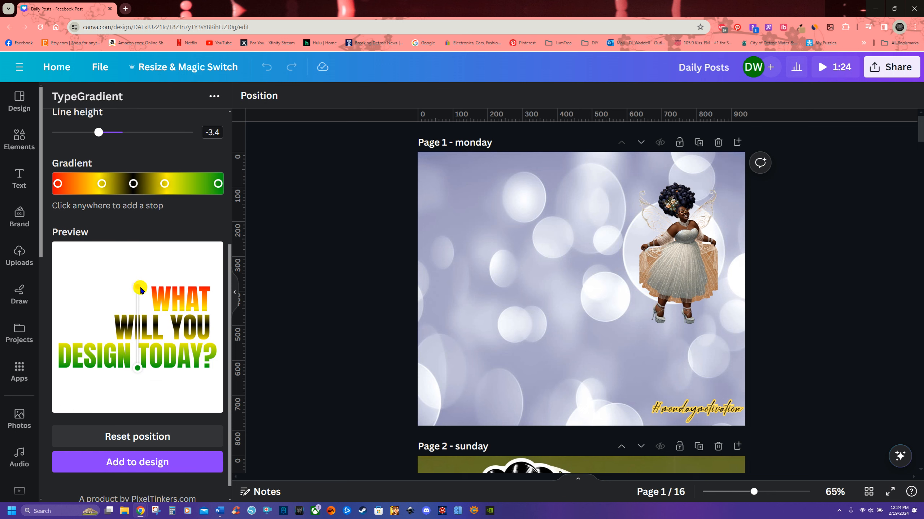
{"action": "mouse_move", "coordinate": [137, 368]}
{"action": "left_mouse_down"}
{"action": "mouse_move", "coordinate": [142, 312]}
{"action": "mouse_move", "coordinate": [136, 419]}
{"action": "mouse_move", "coordinate": [141, 373]}
{"action": "left_mouse_up"}
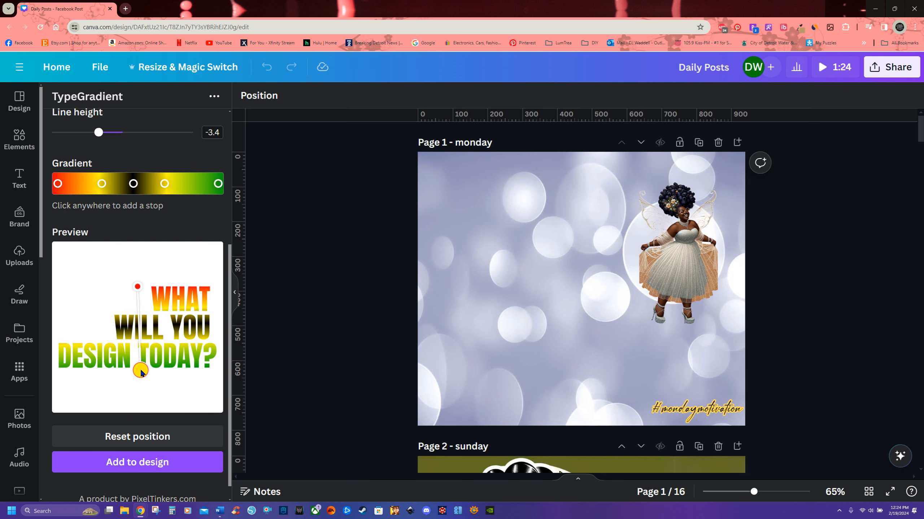
{"action": "mouse_move", "coordinate": [137, 287]}
{"action": "left_mouse_down"}
{"action": "mouse_move", "coordinate": [140, 253]}
{"action": "mouse_move", "coordinate": [139, 343]}
{"action": "mouse_move", "coordinate": [145, 276]}
{"action": "left_mouse_up"}
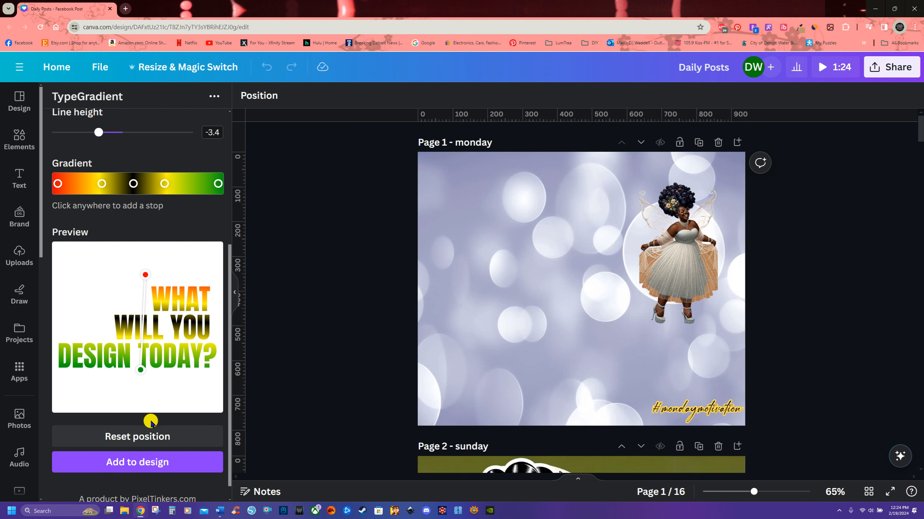
{"action": "mouse_move", "coordinate": [148, 277]}
{"action": "left_mouse_down"}
{"action": "mouse_move", "coordinate": [92, 287]}
{"action": "mouse_move", "coordinate": [124, 281]}
{"action": "mouse_move", "coordinate": [175, 291]}
{"action": "mouse_move", "coordinate": [98, 291]}
{"action": "mouse_move", "coordinate": [154, 280]}
{"action": "mouse_move", "coordinate": [142, 288]}
{"action": "left_mouse_up"}
{"action": "left_click_drag", "start_coordinate": [147, 373], "coordinate": [187, 358]}
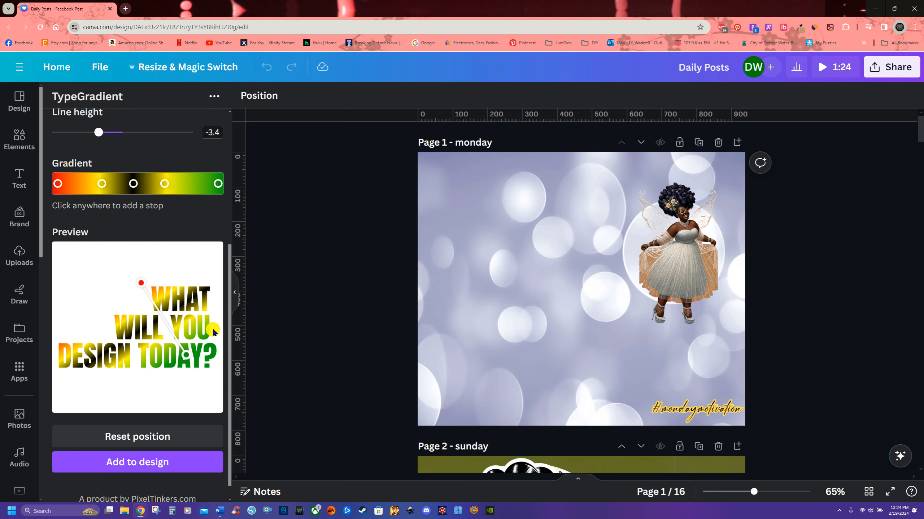
{"action": "left_click_drag", "start_coordinate": [190, 366], "coordinate": [139, 378]}
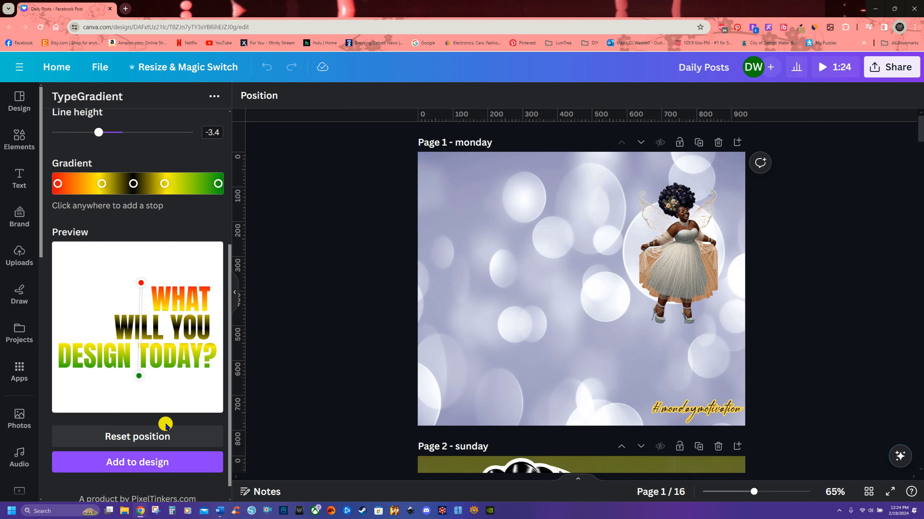
{"action": "left_click", "coordinate": [124, 435]}
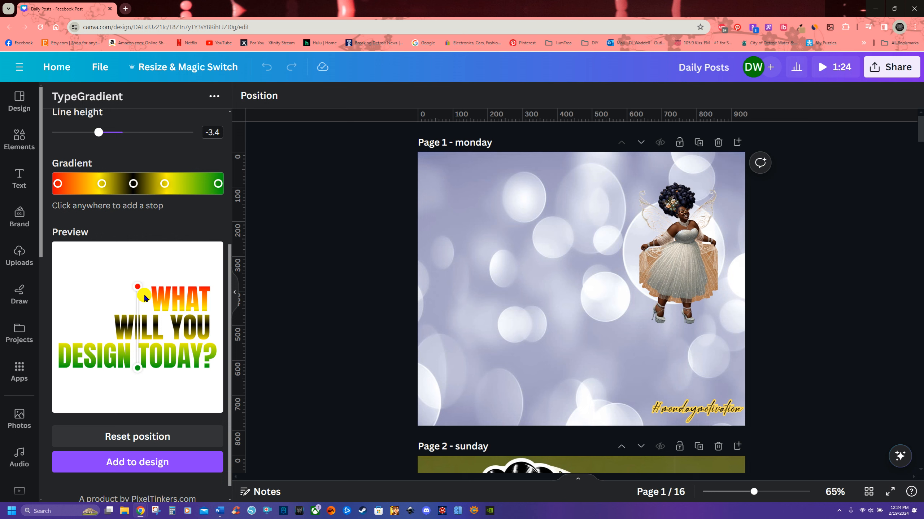
Step: Angle the gradient diagonally from upper right to lower left and add the gradient text to the design
{"action": "left_click_drag", "start_coordinate": [140, 286], "coordinate": [195, 297]}
{"action": "left_click_drag", "start_coordinate": [137, 368], "coordinate": [78, 393]}
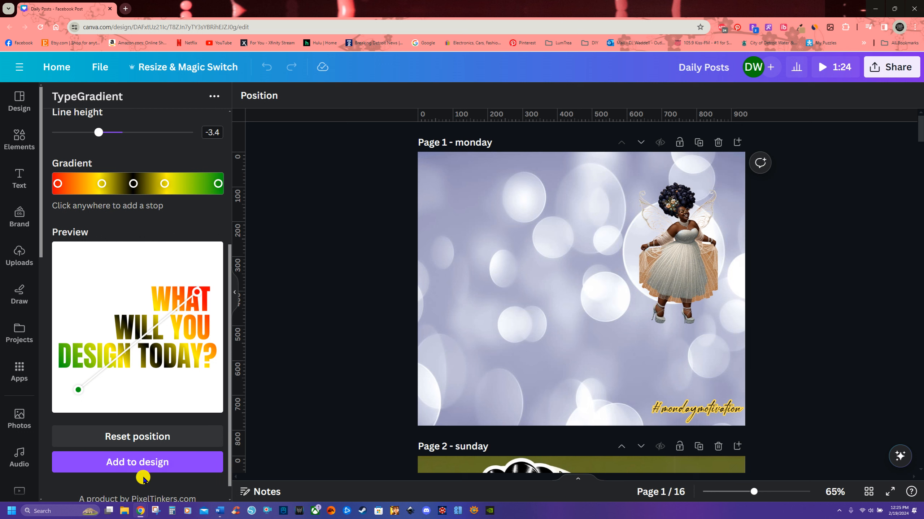
{"action": "left_click", "coordinate": [136, 462]}
Step: Enlarge and position the gradient text element beside the figure on the Monday page
{"action": "mouse_move", "coordinate": [581, 288]}
{"action": "left_mouse_down"}
{"action": "mouse_move", "coordinate": [519, 306]}
{"action": "mouse_move", "coordinate": [558, 278]}
{"action": "mouse_move", "coordinate": [570, 293]}
{"action": "left_mouse_up"}
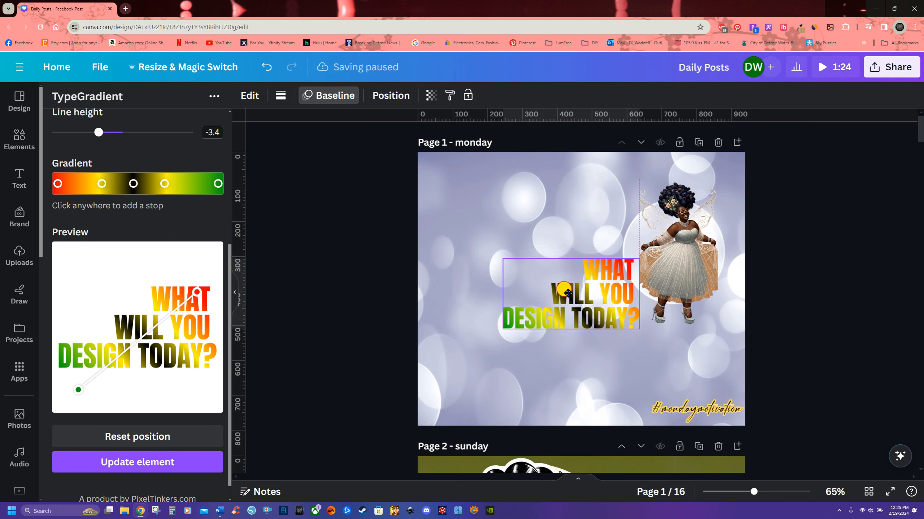
{"action": "left_click_drag", "start_coordinate": [640, 331], "coordinate": [807, 470]}
{"action": "left_click_drag", "start_coordinate": [695, 385], "coordinate": [635, 348]}
{"action": "left_click_drag", "start_coordinate": [743, 364], "coordinate": [650, 332]}
{"action": "left_click_drag", "start_coordinate": [580, 316], "coordinate": [590, 331]}
Step: Change the font to Alfa Slab One, update the element and nudge it slightly on the page
{"action": "scroll", "coordinate": [117, 364], "scroll_direction": "up", "scroll_amount": 5}
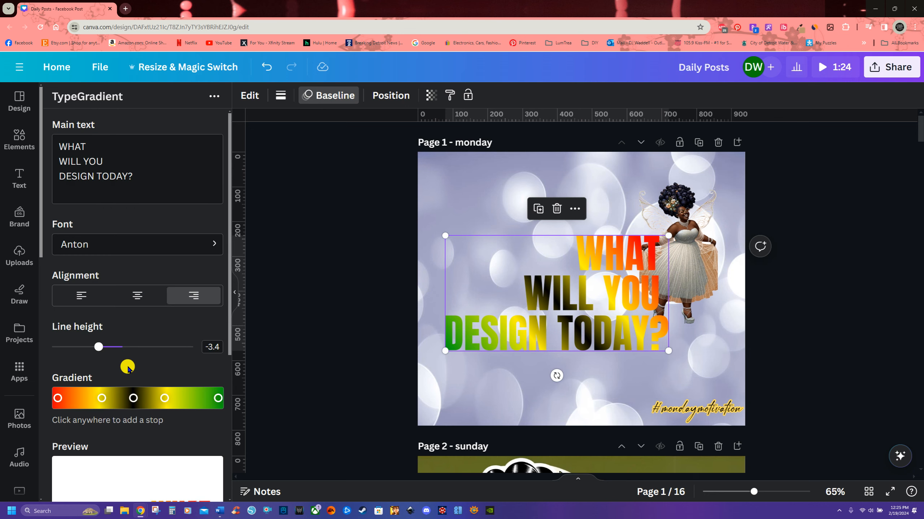
{"action": "left_click", "coordinate": [157, 242]}
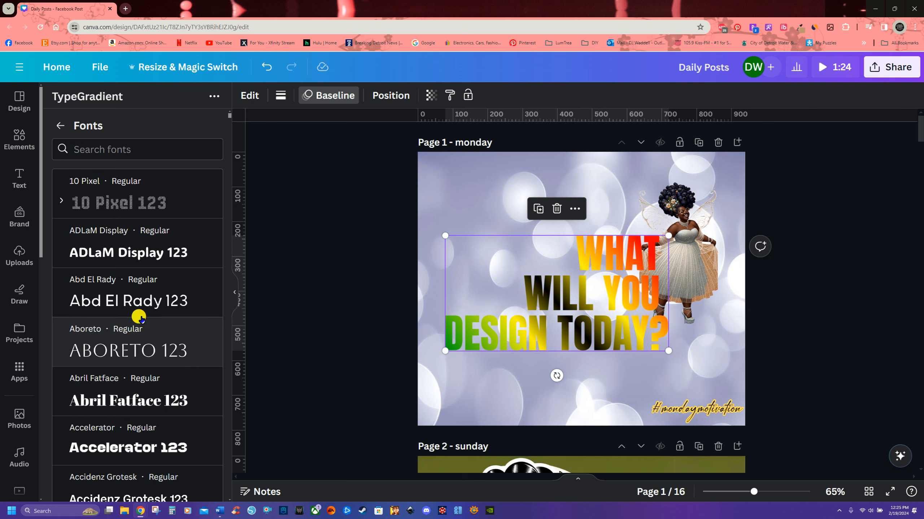
{"action": "scroll", "coordinate": [154, 388], "scroll_direction": "down", "scroll_amount": 10}
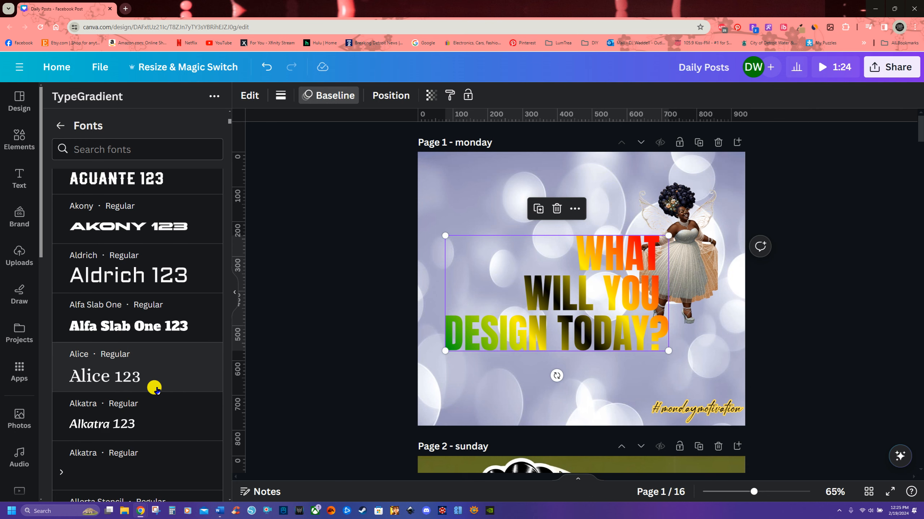
{"action": "left_click", "coordinate": [122, 322]}
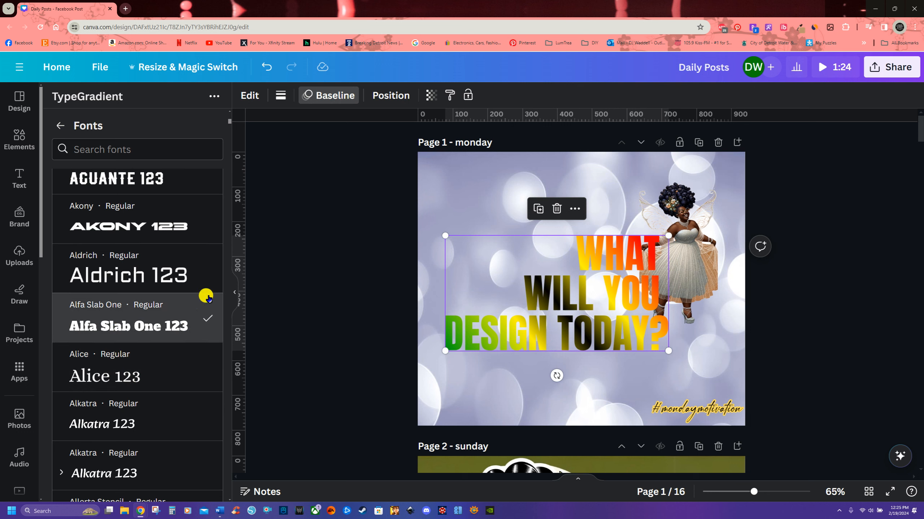
{"action": "left_click", "coordinate": [207, 318]}
{"action": "left_click", "coordinate": [60, 126]}
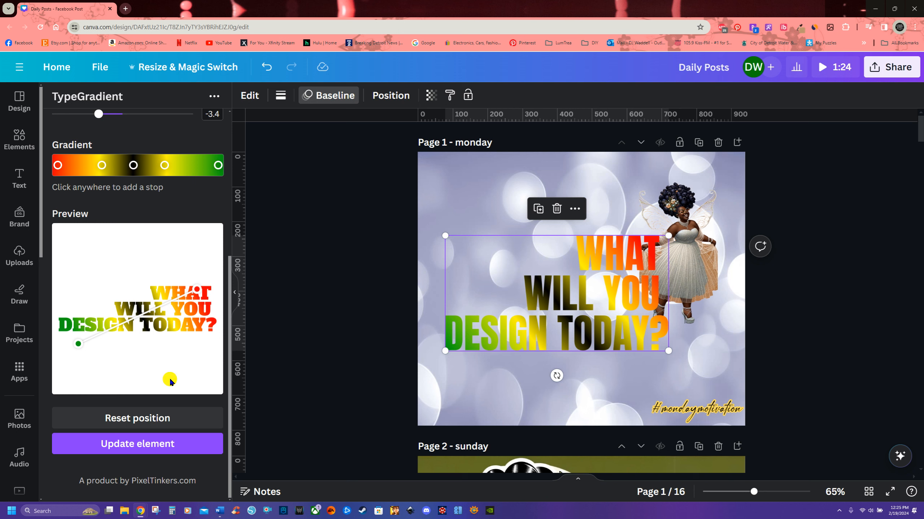
{"action": "left_click", "coordinate": [131, 445]}
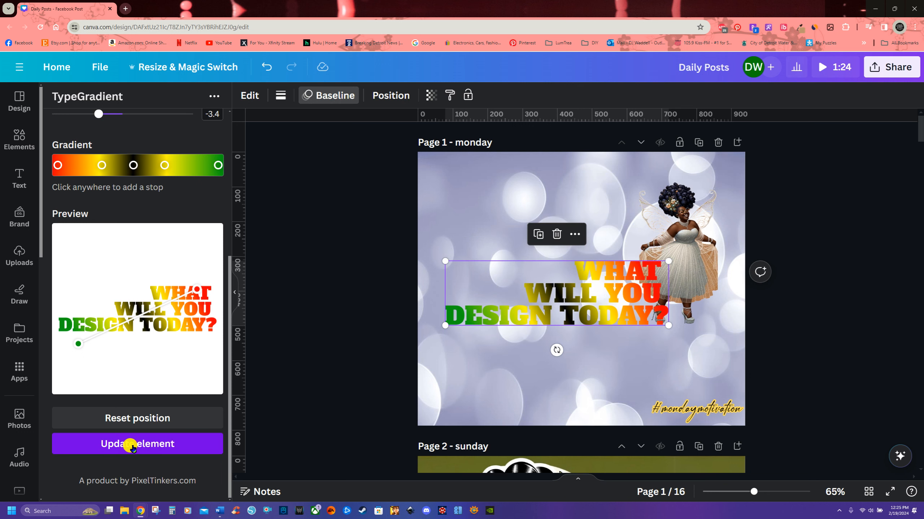
{"action": "mouse_move", "coordinate": [664, 324]}
{"action": "left_mouse_down"}
{"action": "mouse_move", "coordinate": [691, 338]}
{"action": "mouse_move", "coordinate": [717, 380]}
{"action": "mouse_move", "coordinate": [668, 325]}
{"action": "left_mouse_up"}
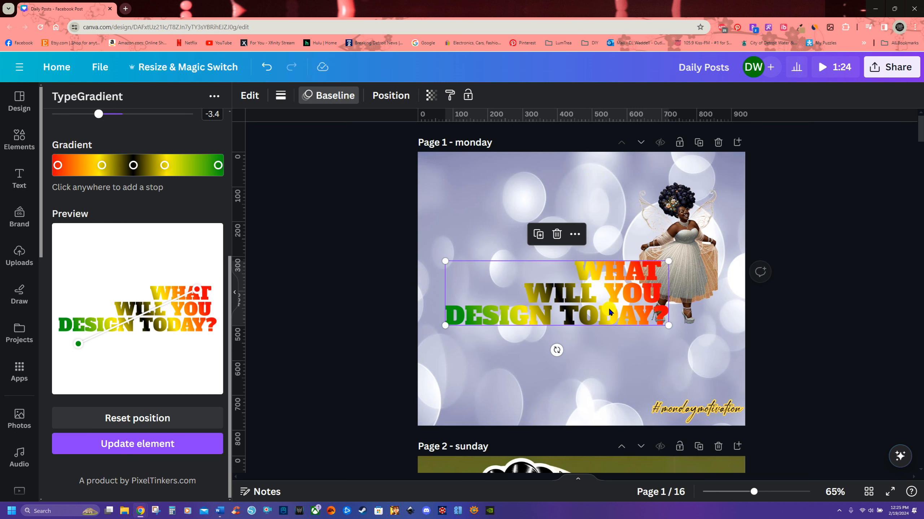
{"action": "left_click_drag", "start_coordinate": [609, 311], "coordinate": [605, 317]}
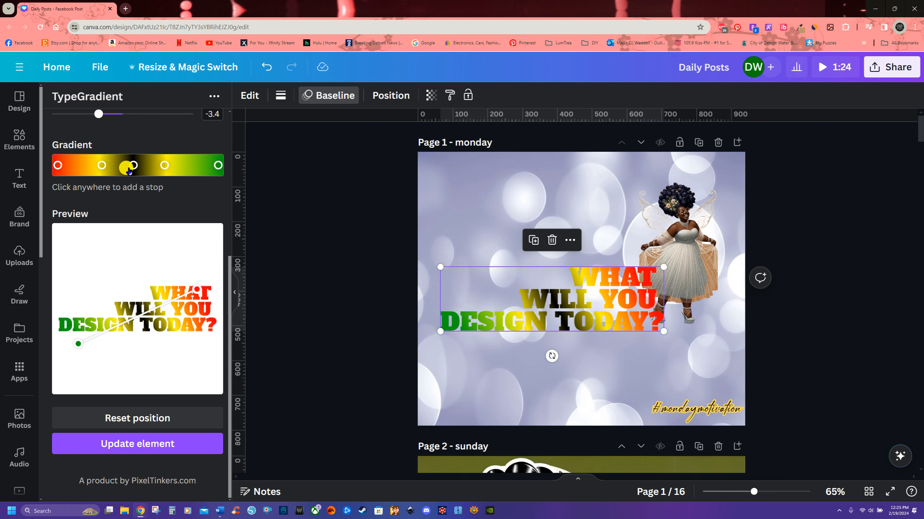
Step: Delete both yellow gradient stops and reset the gradient position
{"action": "scroll", "coordinate": [77, 239], "scroll_direction": "up", "scroll_amount": 2}
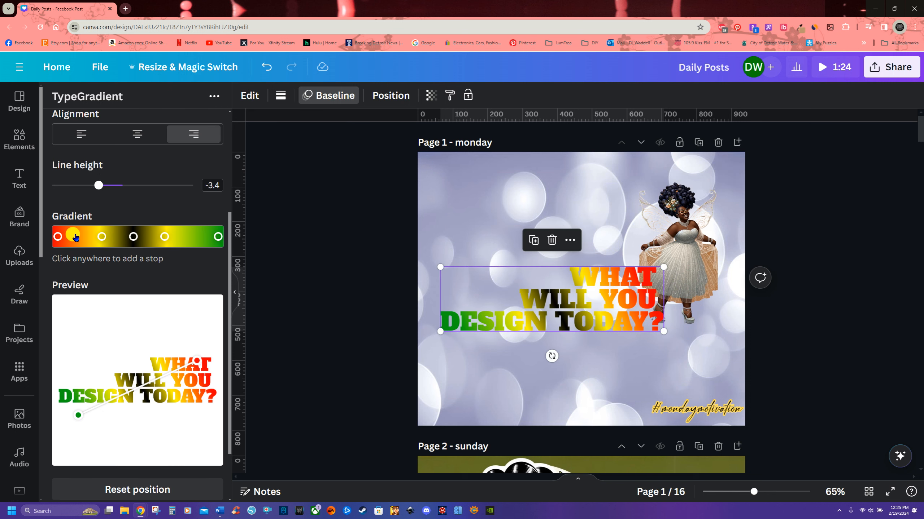
{"action": "left_click", "coordinate": [101, 237]}
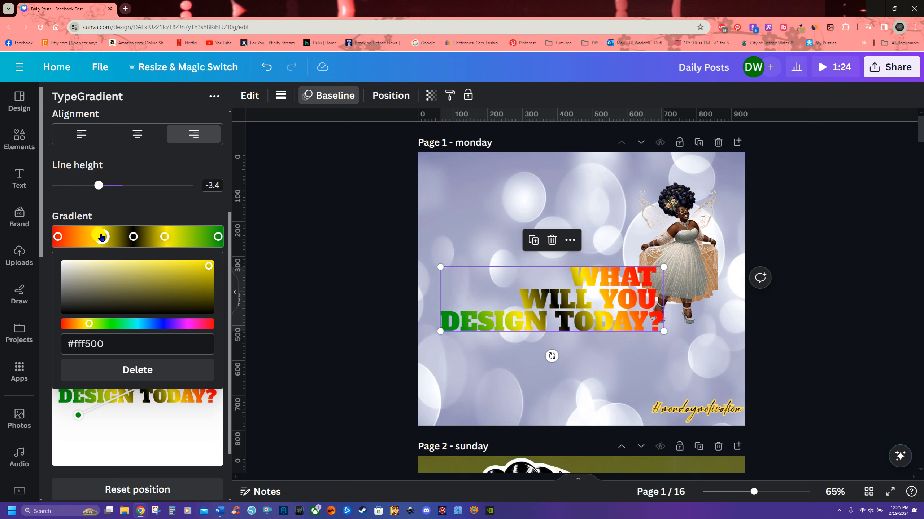
{"action": "left_click", "coordinate": [137, 370]}
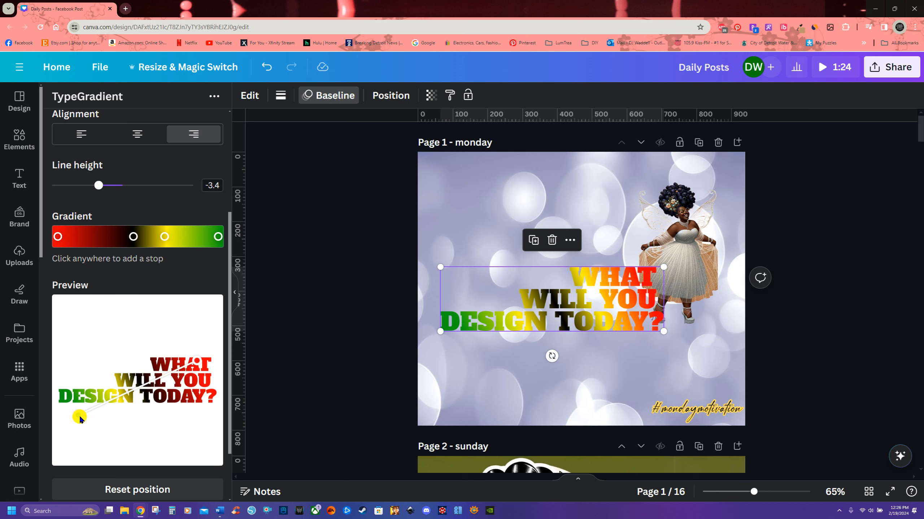
{"action": "left_click", "coordinate": [141, 492]}
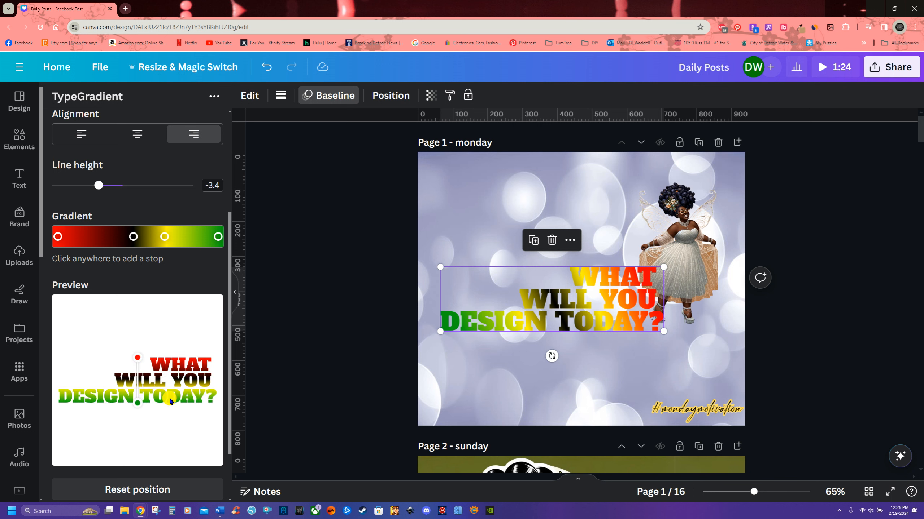
{"action": "left_click", "coordinate": [165, 236]}
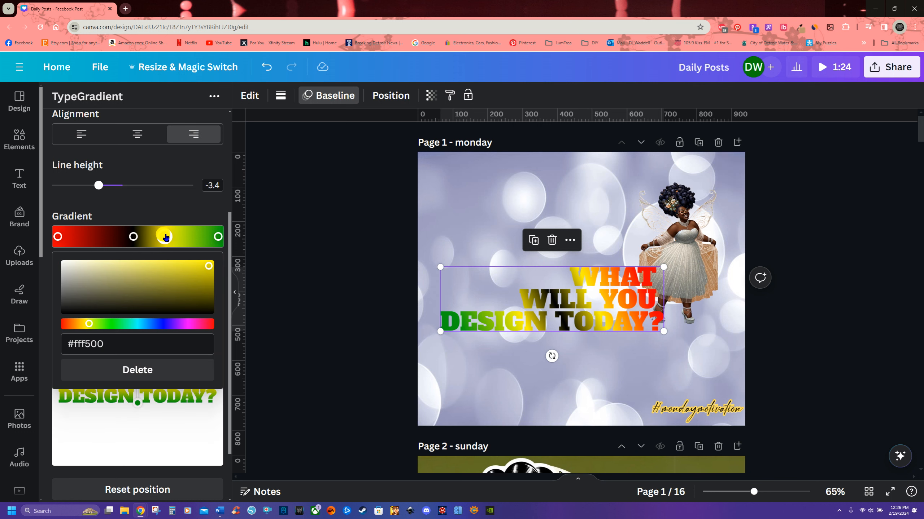
{"action": "left_click", "coordinate": [144, 371]}
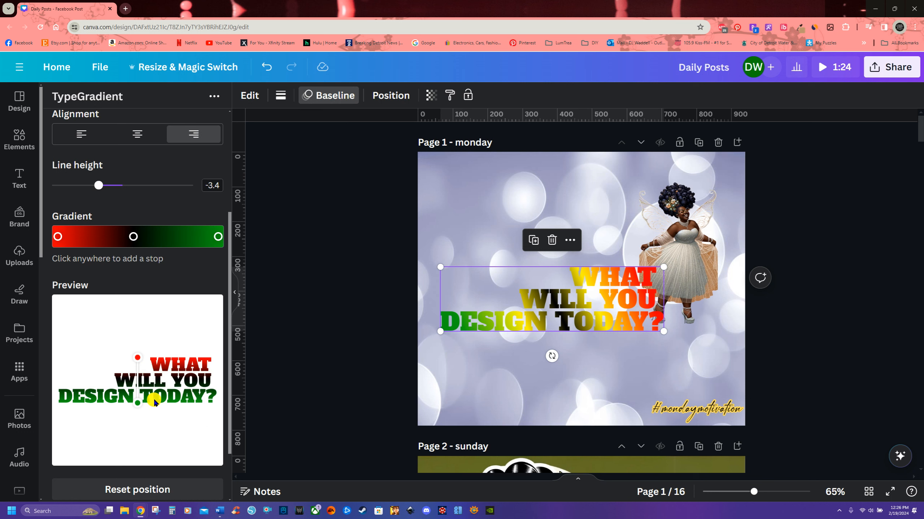
Step: Re-angle the gradient in the preview, update the element and slightly enlarge it on the page
{"action": "left_click_drag", "start_coordinate": [138, 360], "coordinate": [175, 365]}
{"action": "mouse_move", "coordinate": [134, 406]}
{"action": "left_mouse_down"}
{"action": "mouse_move", "coordinate": [109, 394]}
{"action": "mouse_move", "coordinate": [84, 406]}
{"action": "mouse_move", "coordinate": [182, 363]}
{"action": "mouse_move", "coordinate": [110, 385]}
{"action": "mouse_move", "coordinate": [186, 386]}
{"action": "left_mouse_up"}
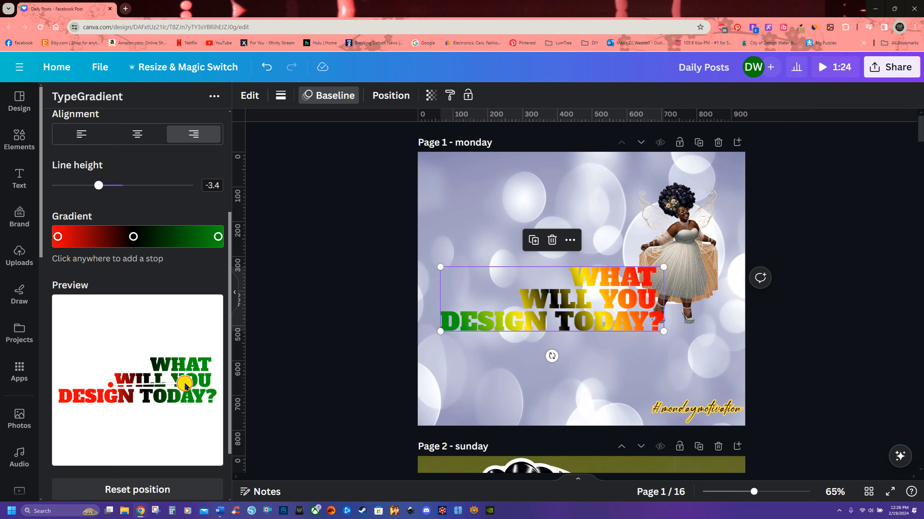
{"action": "scroll", "coordinate": [169, 410], "scroll_direction": "down", "scroll_amount": 2}
{"action": "left_click", "coordinate": [140, 444]}
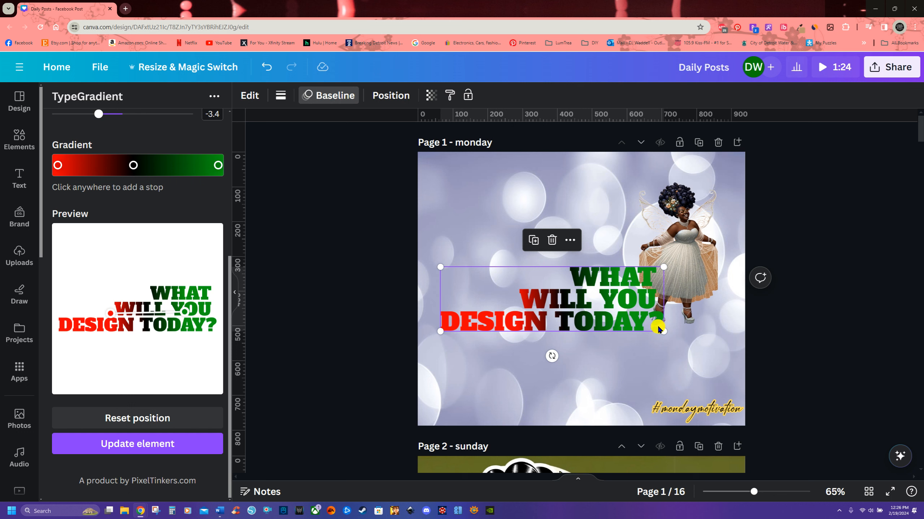
{"action": "mouse_move", "coordinate": [660, 330]}
{"action": "left_mouse_down"}
{"action": "mouse_move", "coordinate": [687, 366]}
{"action": "mouse_move", "coordinate": [604, 309]}
{"action": "mouse_move", "coordinate": [664, 350]}
{"action": "mouse_move", "coordinate": [677, 337]}
{"action": "left_mouse_up"}
Step: Replace the main text with "Happy" and "Monday!" on two lines
{"action": "scroll", "coordinate": [171, 344], "scroll_direction": "up", "scroll_amount": 5}
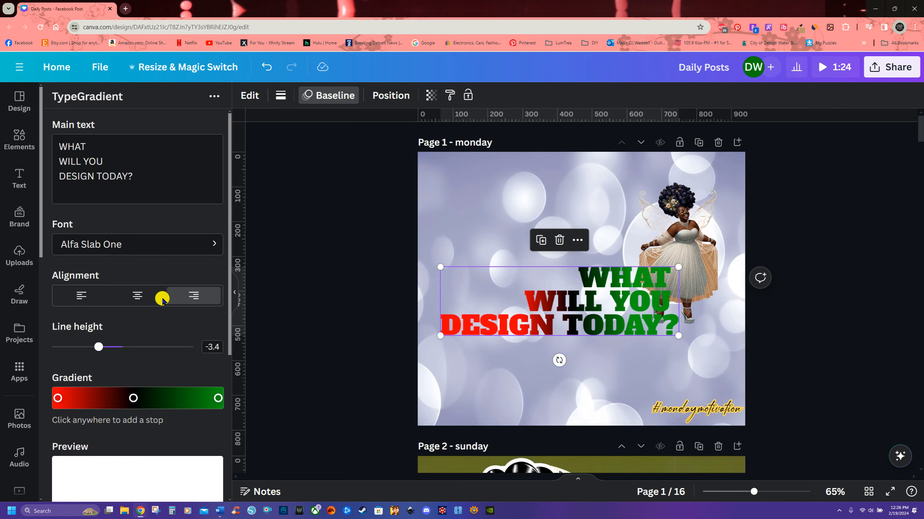
{"action": "left_click_drag", "start_coordinate": [142, 177], "coordinate": [45, 138]}
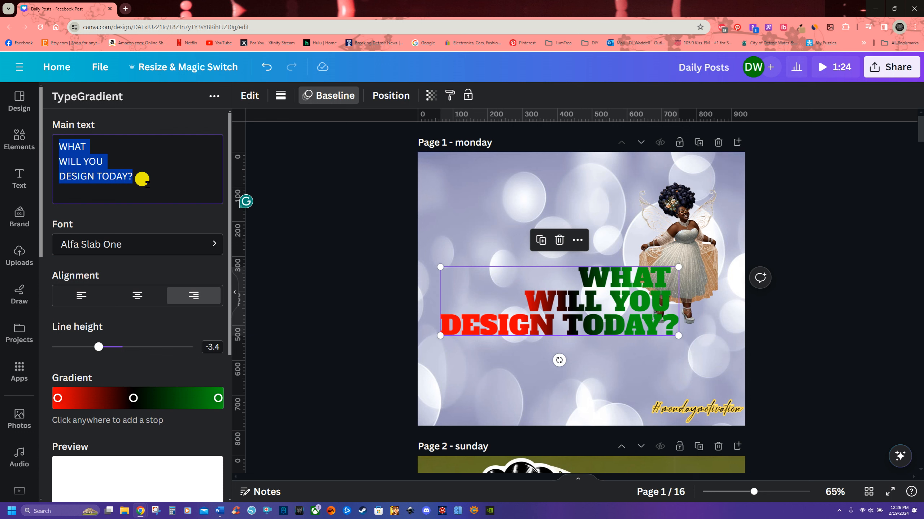
{"action": "type", "text": "Ha"}
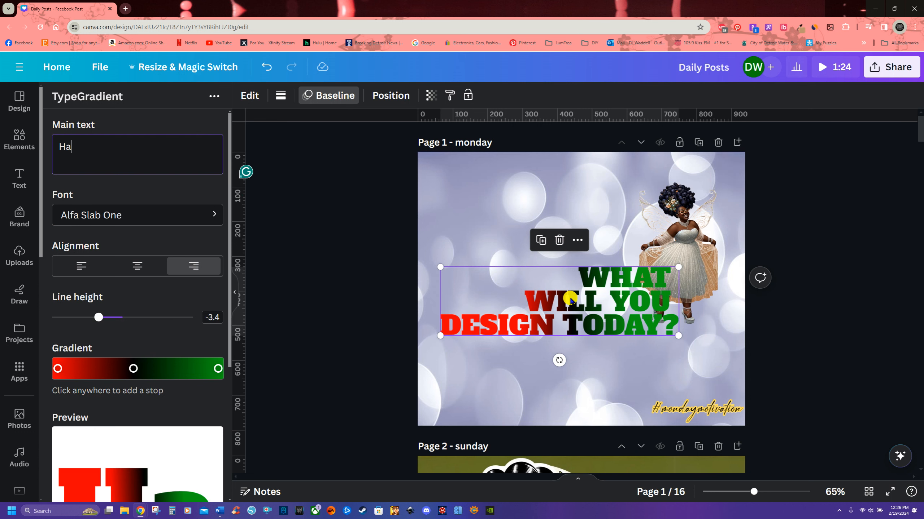
{"action": "type", "text": "ppy"}
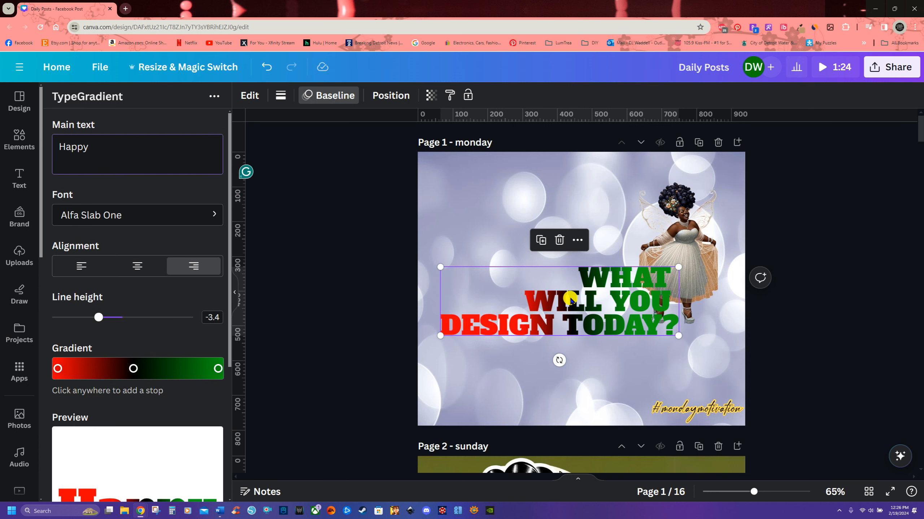
{"action": "key", "text": "Return"}
{"action": "type", "text": "Mon"}
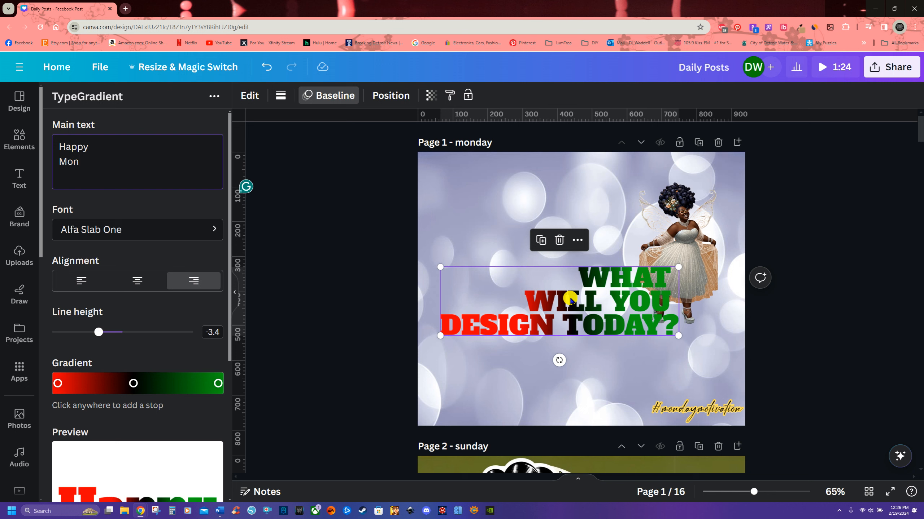
{"action": "type", "text": "day!"}
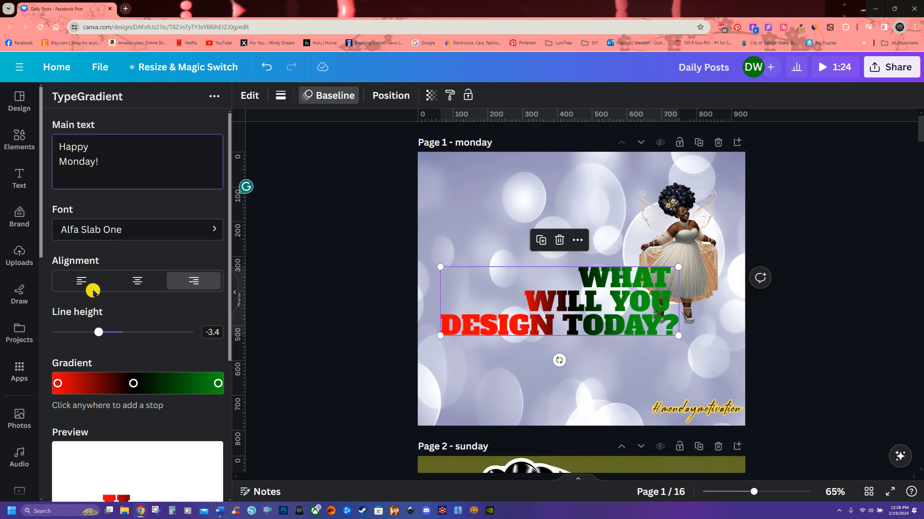
Step: Left-align the text and re-angle the gradient by moving its handles in the preview
{"action": "left_click", "coordinate": [82, 282]}
{"action": "scroll", "coordinate": [130, 320], "scroll_direction": "down", "scroll_amount": 2}
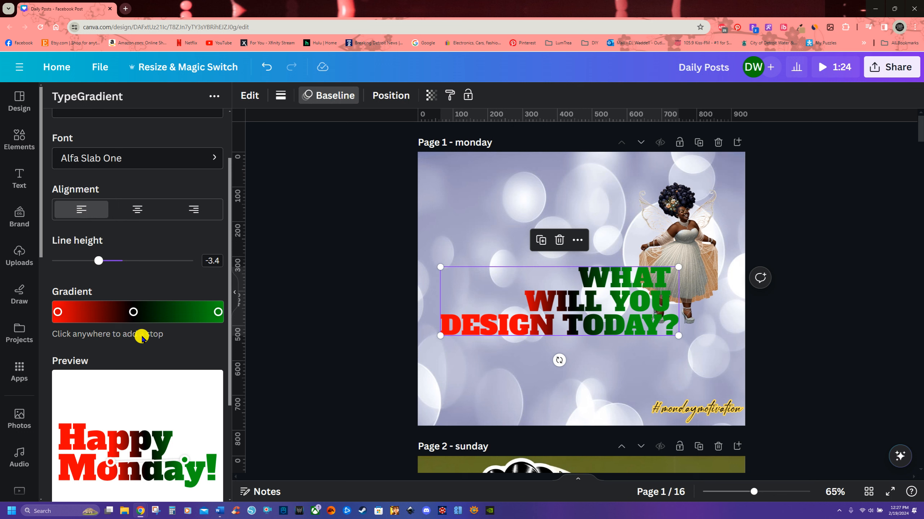
{"action": "scroll", "coordinate": [146, 382], "scroll_direction": "down", "scroll_amount": 3}
{"action": "left_click", "coordinate": [151, 425]}
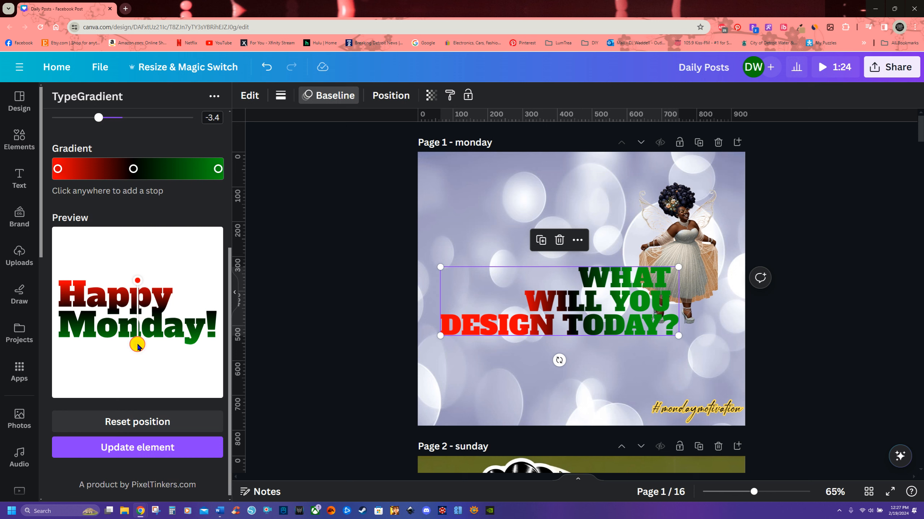
{"action": "left_click_drag", "start_coordinate": [138, 342], "coordinate": [137, 340]}
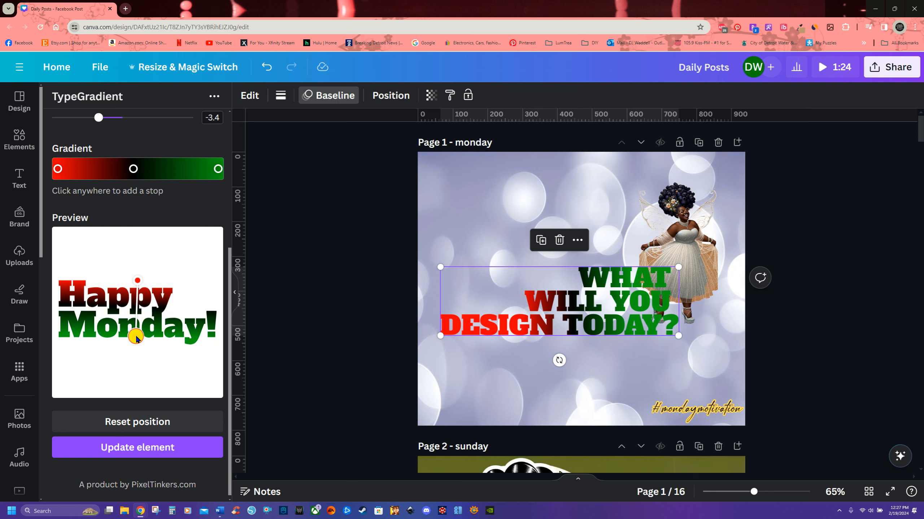
{"action": "left_click_drag", "start_coordinate": [139, 284], "coordinate": [138, 288]}
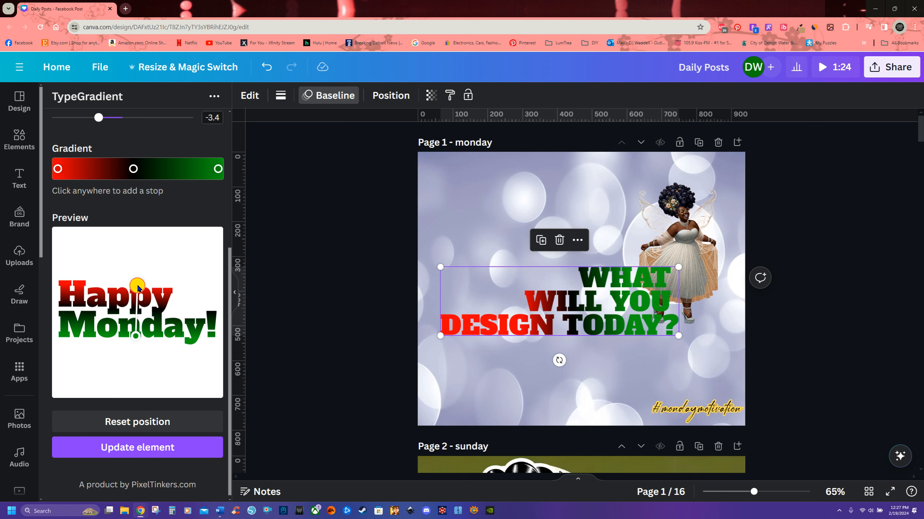
{"action": "left_click", "coordinate": [138, 340]}
{"action": "left_click_drag", "start_coordinate": [137, 338], "coordinate": [147, 333]}
{"action": "left_click", "coordinate": [137, 288]}
{"action": "mouse_move", "coordinate": [138, 289]}
{"action": "left_mouse_down"}
{"action": "mouse_move", "coordinate": [147, 291]}
{"action": "mouse_move", "coordinate": [134, 292]}
{"action": "left_mouse_up"}
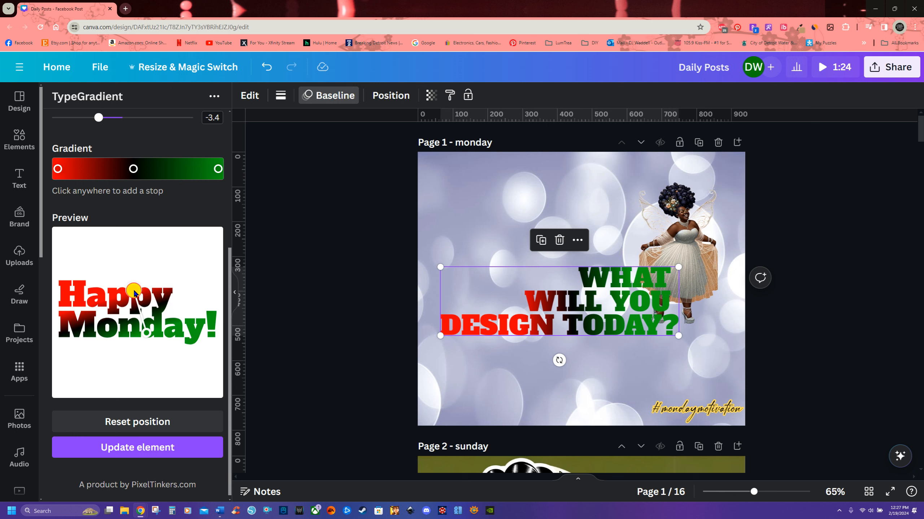
Step: Set the line height to -1.3 and update the element on the page
{"action": "scroll", "coordinate": [134, 261], "scroll_direction": "up", "scroll_amount": 2}
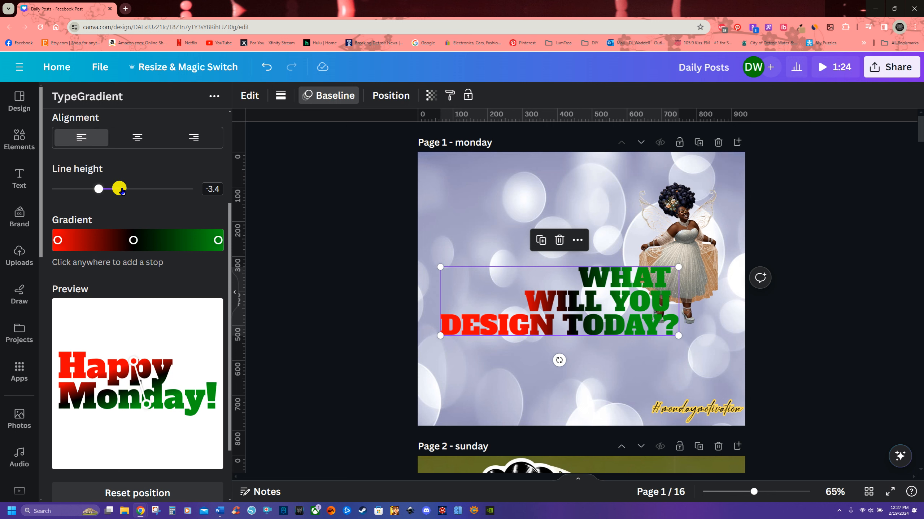
{"action": "left_click_drag", "start_coordinate": [97, 189], "coordinate": [113, 194]}
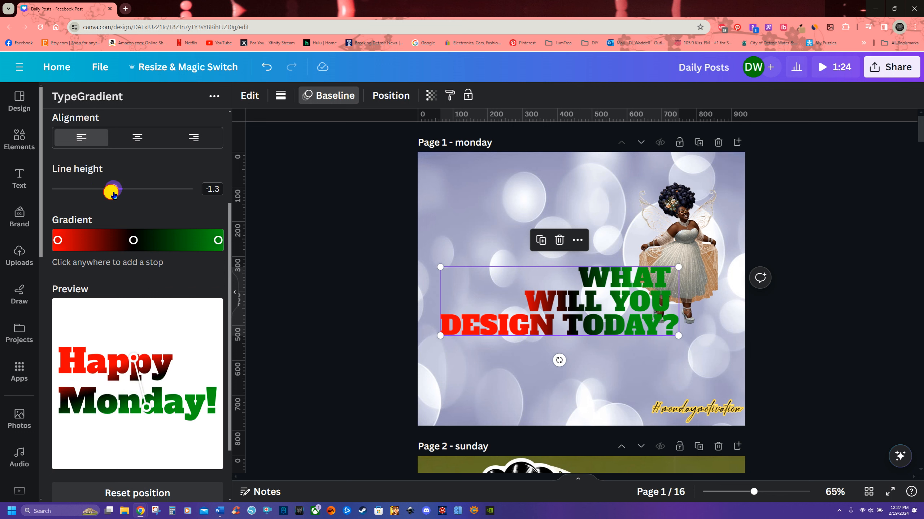
{"action": "scroll", "coordinate": [180, 438], "scroll_direction": "down", "scroll_amount": 2}
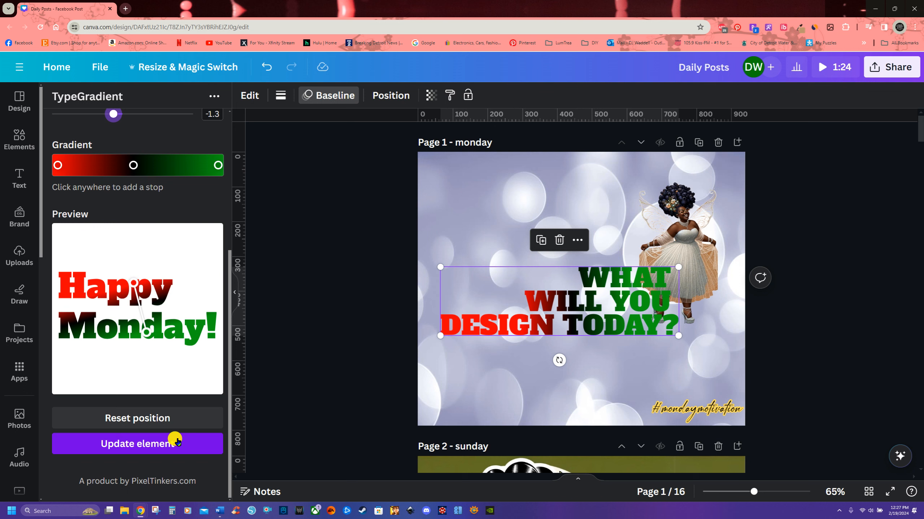
{"action": "left_click", "coordinate": [135, 444]}
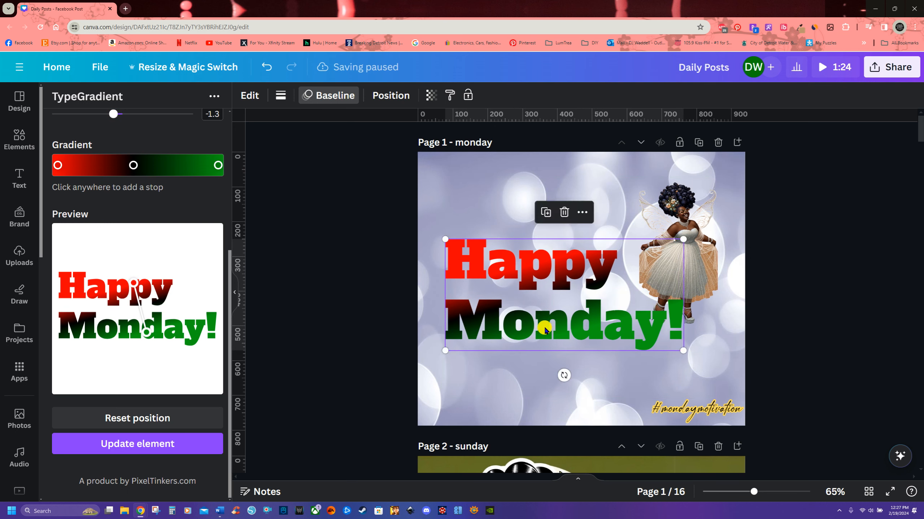
Step: Nudge the gradient text element on the page and update the element again
{"action": "mouse_move", "coordinate": [593, 328]}
{"action": "left_mouse_down"}
{"action": "mouse_move", "coordinate": [596, 340]}
{"action": "mouse_move", "coordinate": [586, 337]}
{"action": "mouse_move", "coordinate": [593, 334]}
{"action": "left_mouse_up"}
{"action": "scroll", "coordinate": [186, 361], "scroll_direction": "up", "scroll_amount": 6}
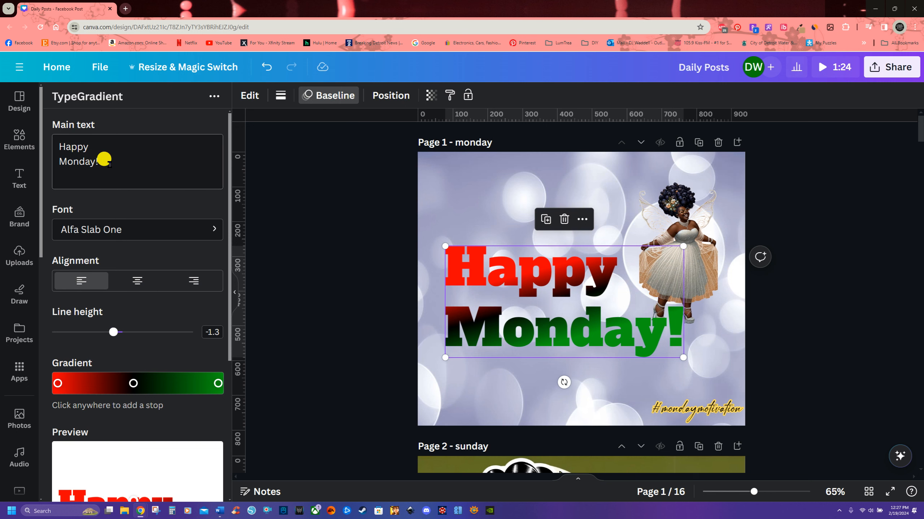
{"action": "scroll", "coordinate": [120, 254], "scroll_direction": "down", "scroll_amount": 5}
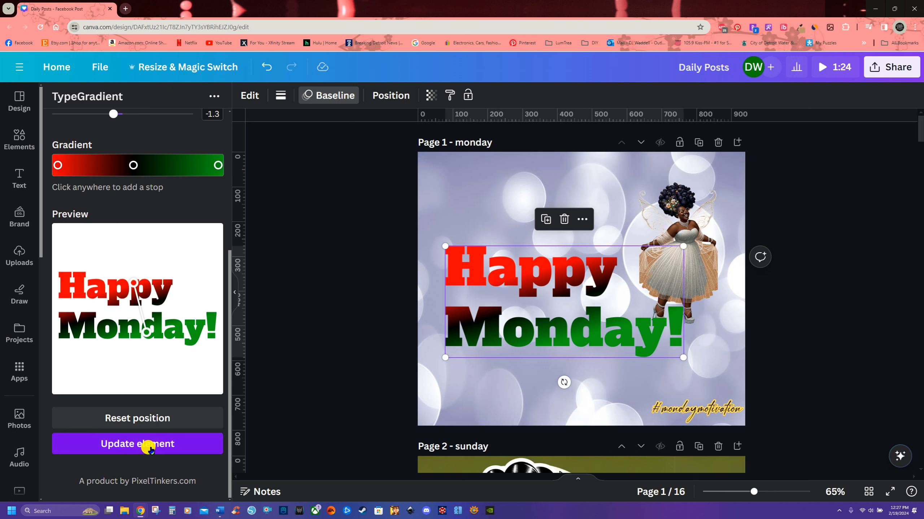
{"action": "left_click", "coordinate": [150, 450]}
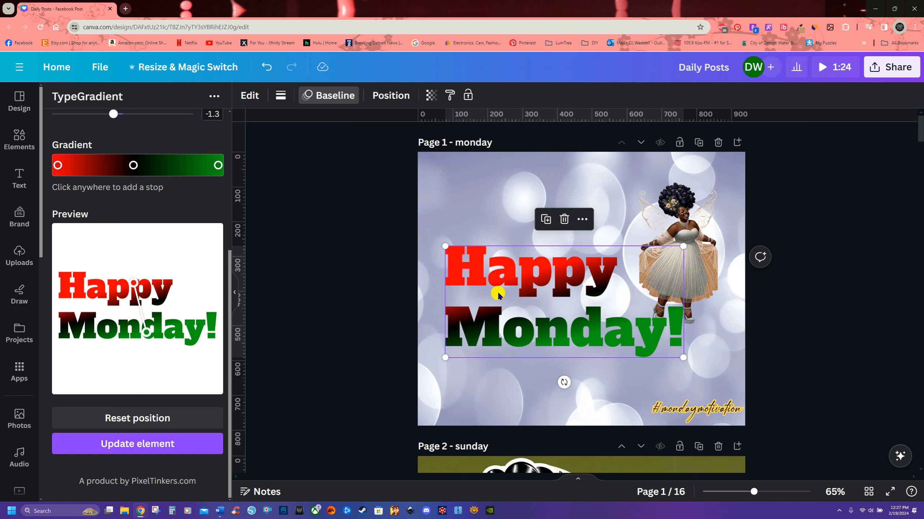
Step: Move the Happy Monday text element lower and enlarge it to span the page width
{"action": "left_click_drag", "start_coordinate": [555, 335], "coordinate": [596, 318]}
{"action": "left_click_drag", "start_coordinate": [704, 211], "coordinate": [681, 188]}
{"action": "left_click_drag", "start_coordinate": [664, 309], "coordinate": [663, 330]}
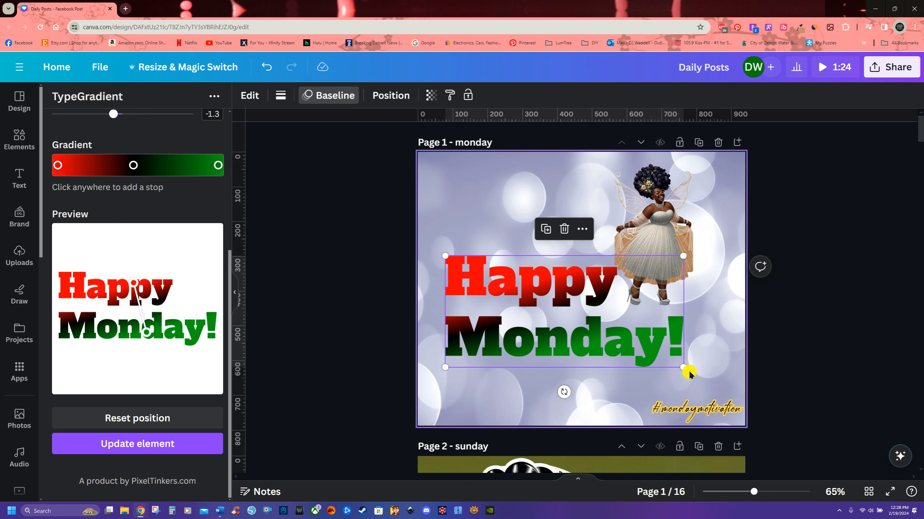
{"action": "mouse_move", "coordinate": [683, 367]}
{"action": "left_mouse_down"}
{"action": "mouse_move", "coordinate": [712, 392]}
{"action": "mouse_move", "coordinate": [659, 366]}
{"action": "mouse_move", "coordinate": [667, 358]}
{"action": "left_mouse_up"}
Step: Move the figure to the upper right corner of the page and slightly enlarge it
{"action": "left_click_drag", "start_coordinate": [665, 227], "coordinate": [701, 251]}
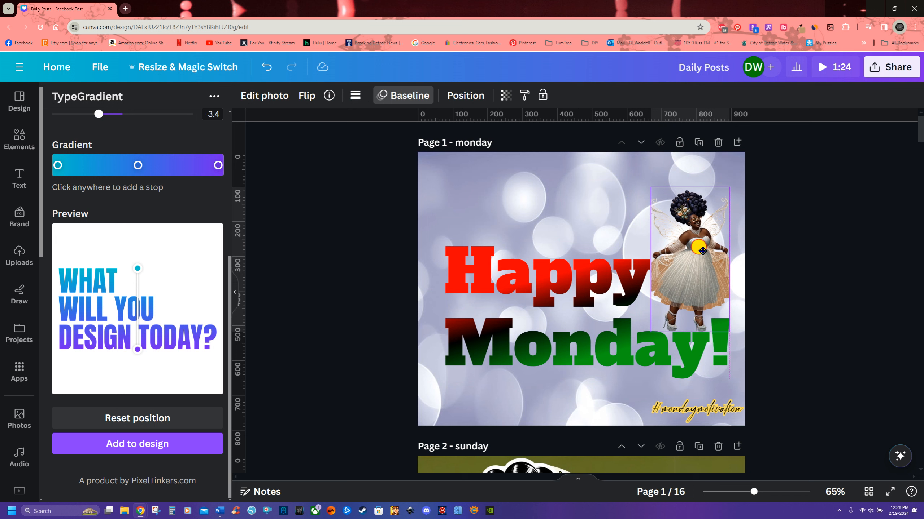
{"action": "left_click_drag", "start_coordinate": [701, 251], "coordinate": [701, 251]}
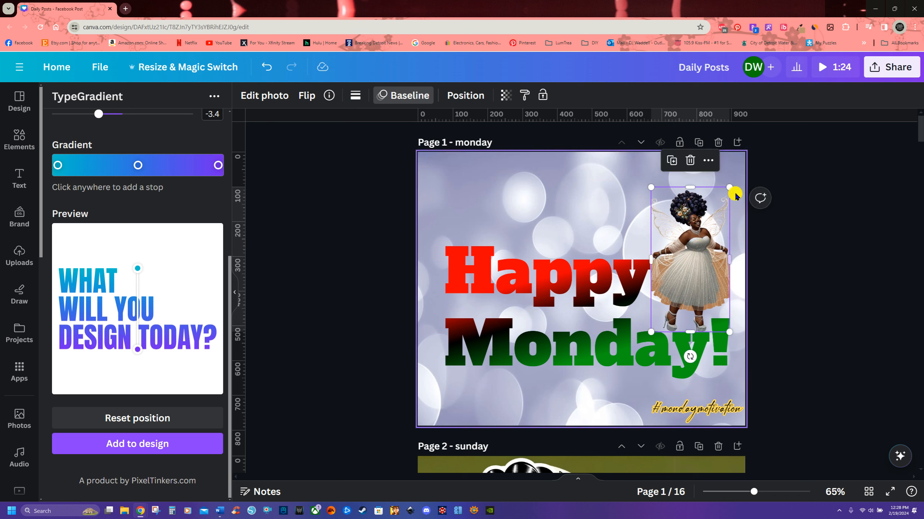
{"action": "left_click_drag", "start_coordinate": [646, 186], "coordinate": [639, 180]}
{"action": "left_click_drag", "start_coordinate": [689, 222], "coordinate": [688, 222]}
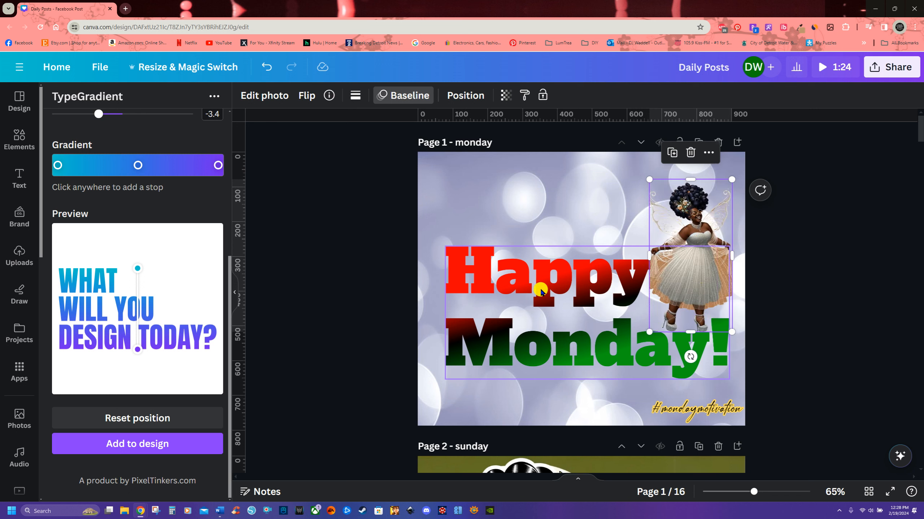